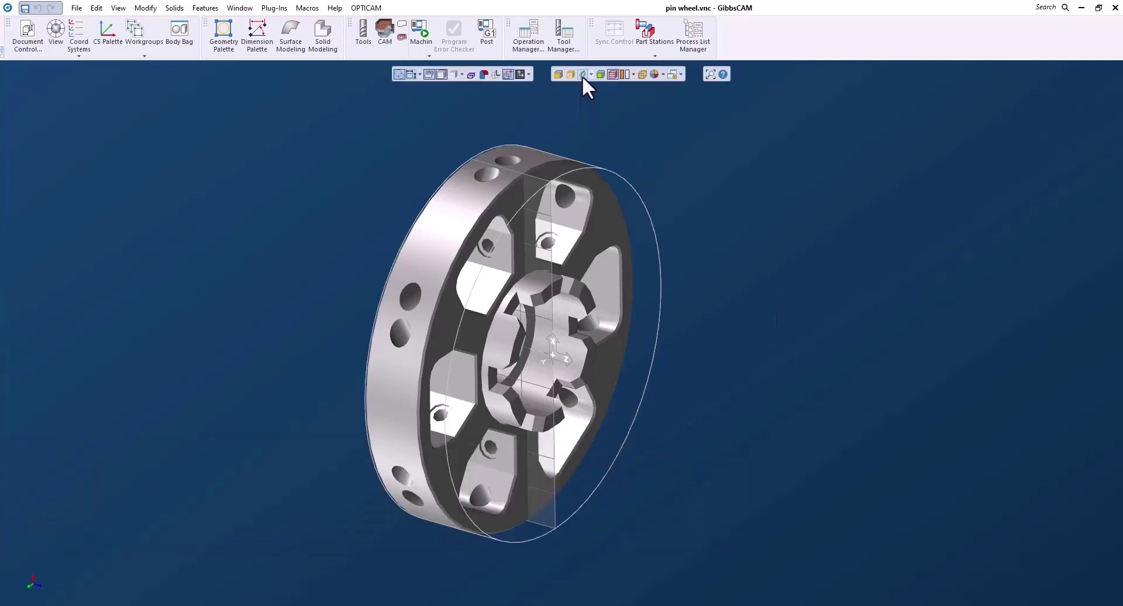
# Step: Turn on the section display to show a vertical profile through the pin wheel
pyautogui.click(582, 75)
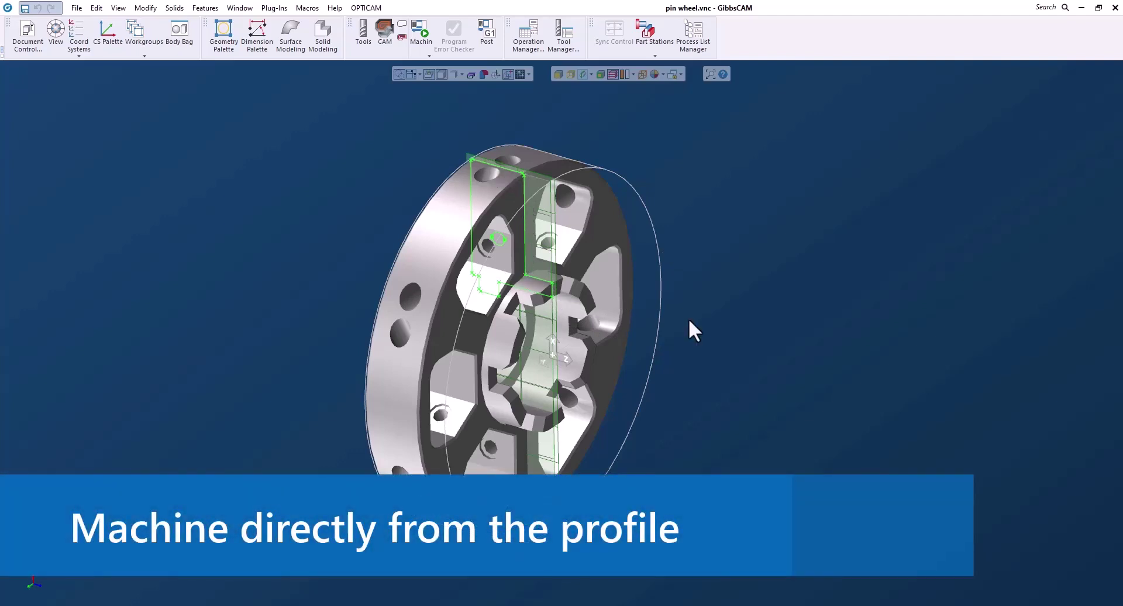
# Step: Switch the section display to Slice Spun Body, then select and deselect the profile contour
pyautogui.click(689, 318)
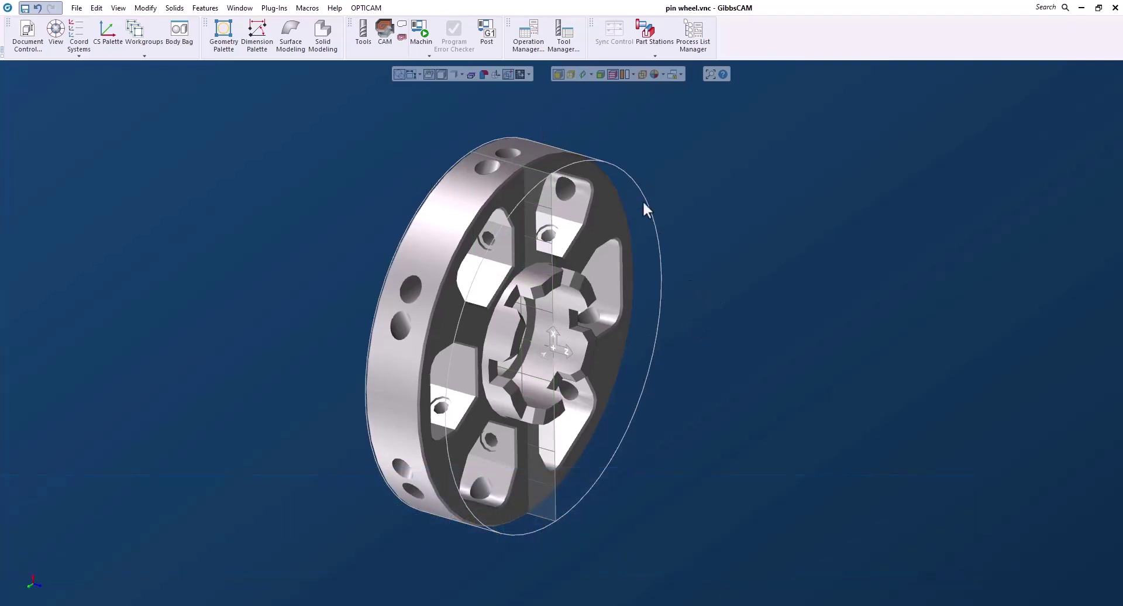
pyautogui.click(582, 75)
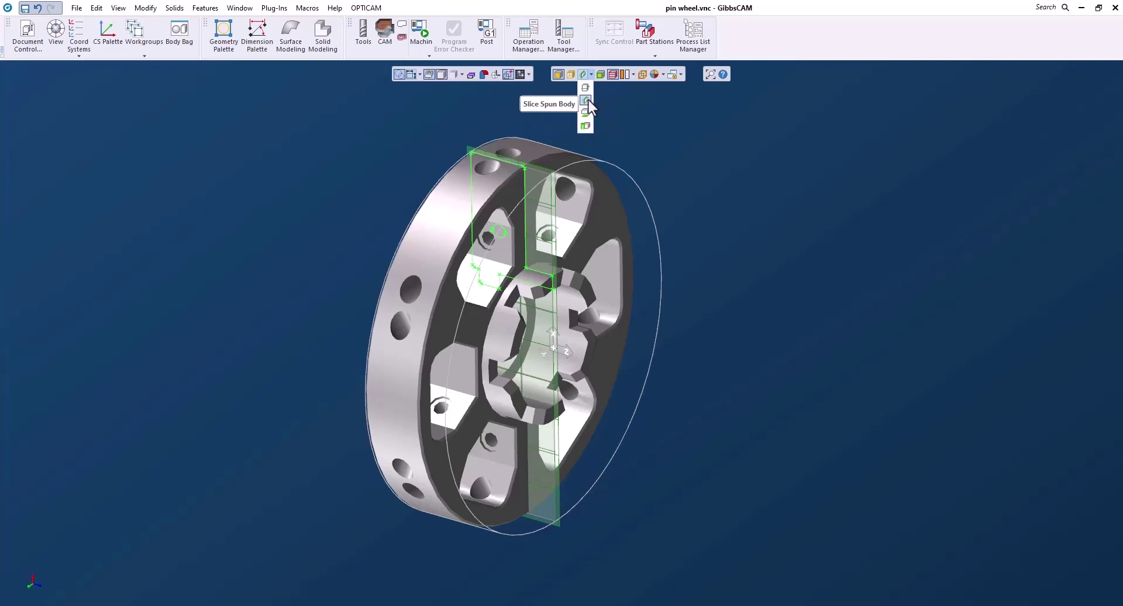
pyautogui.click(617, 119)
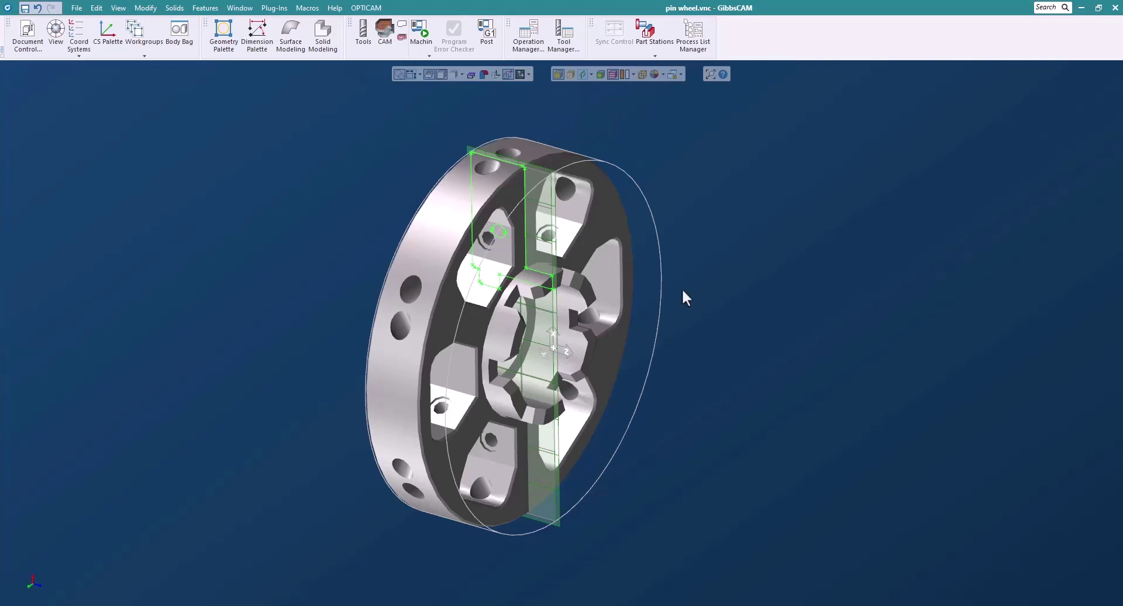
pyautogui.click(508, 163)
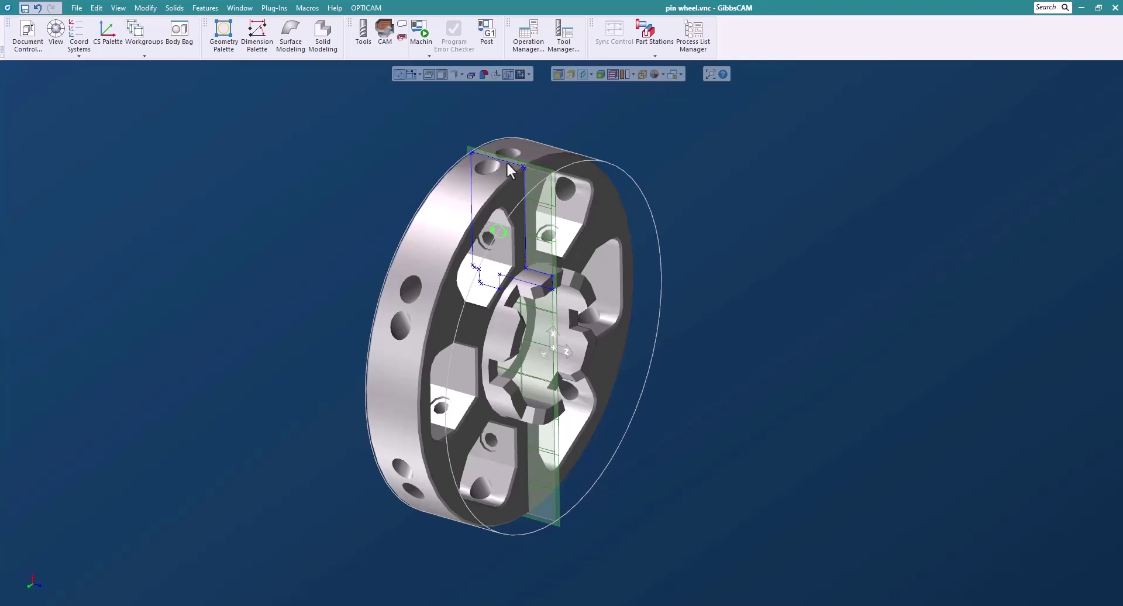
pyautogui.click(649, 225)
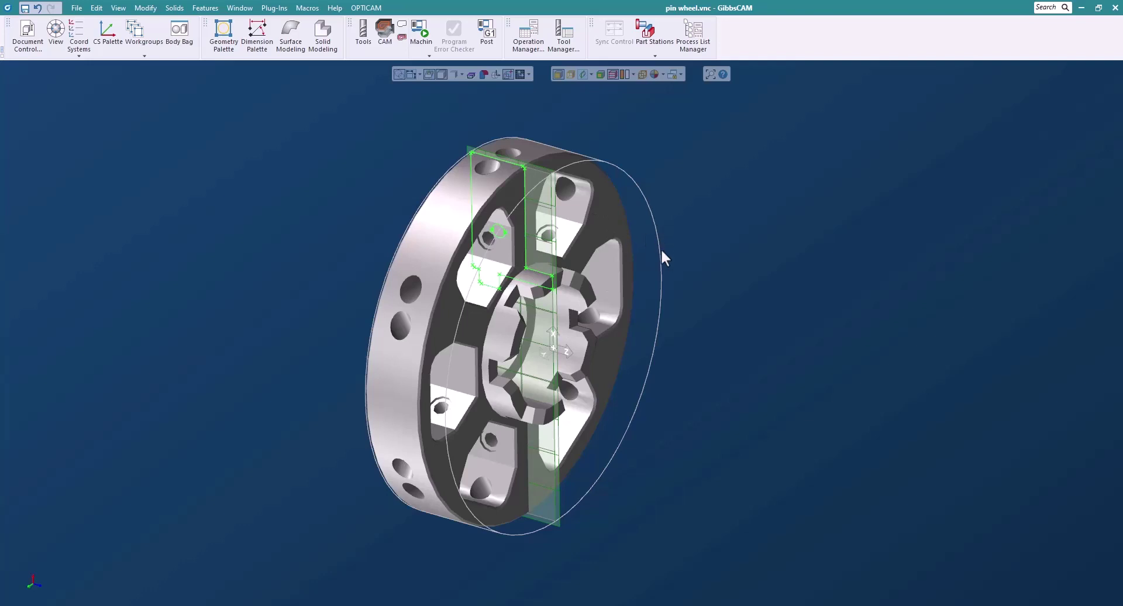
# Step: Extract the section contour as profile geometry, then turn off Slice Spun Body
pyautogui.rightClick(490, 156)
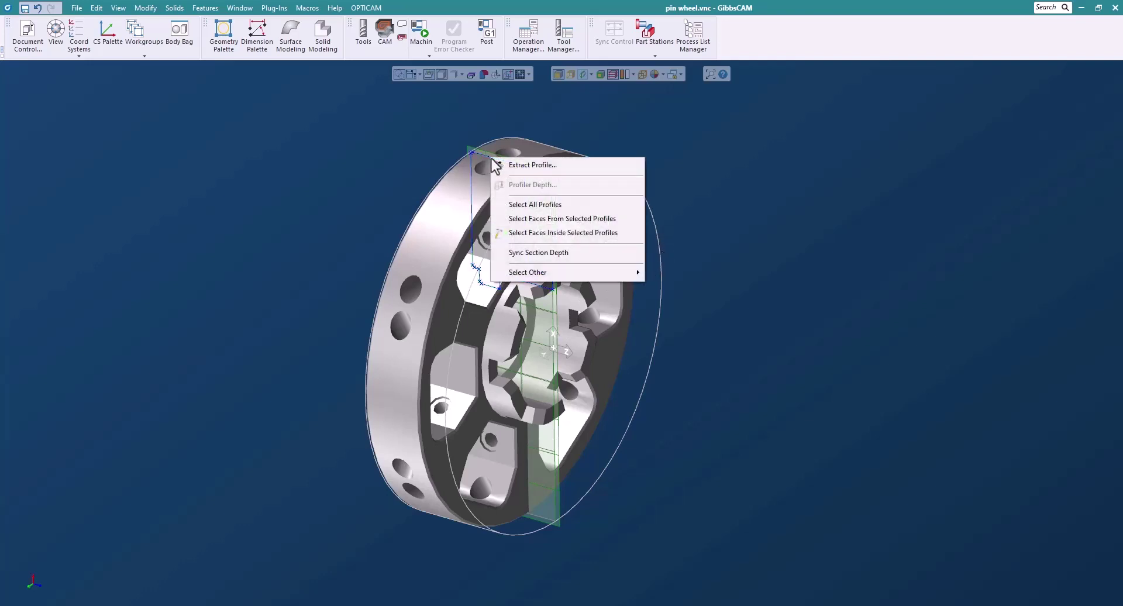
pyautogui.click(516, 164)
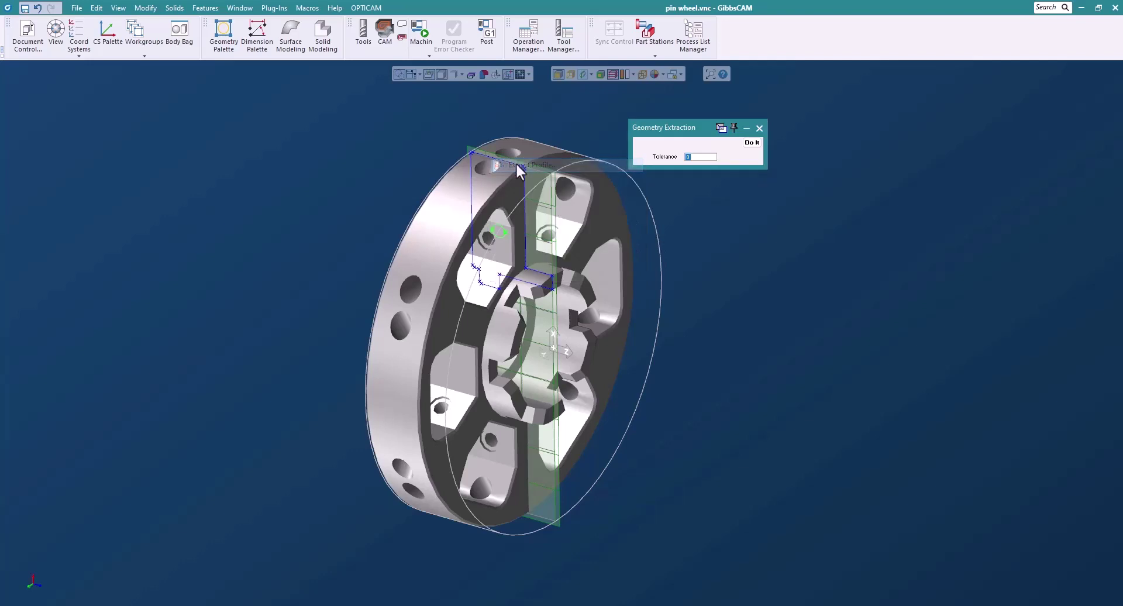
pyautogui.click(752, 143)
pyautogui.click(758, 128)
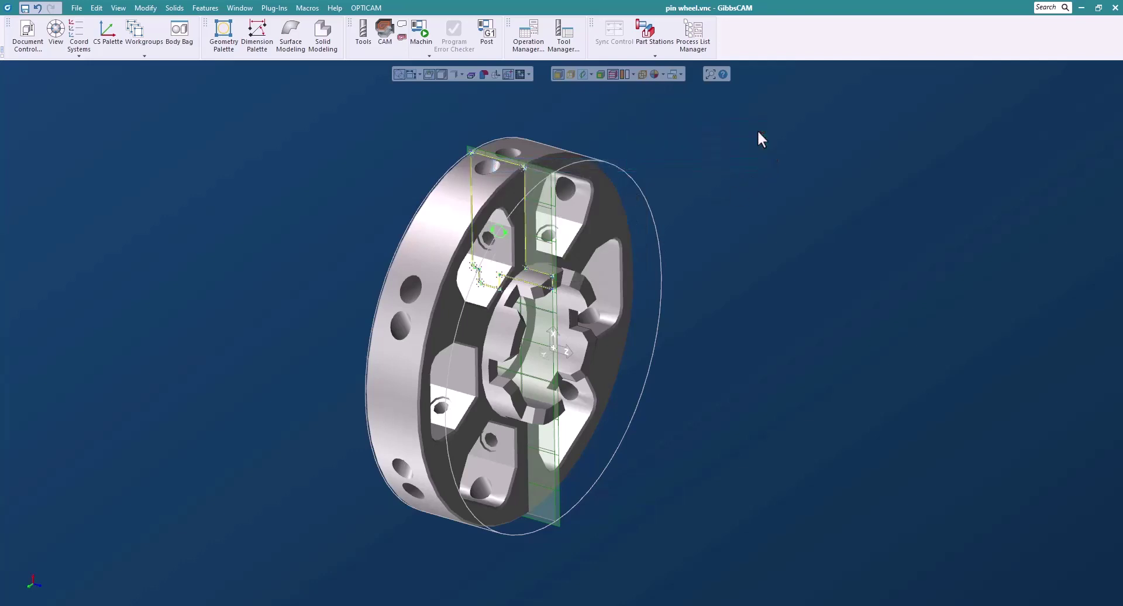
pyautogui.click(583, 74)
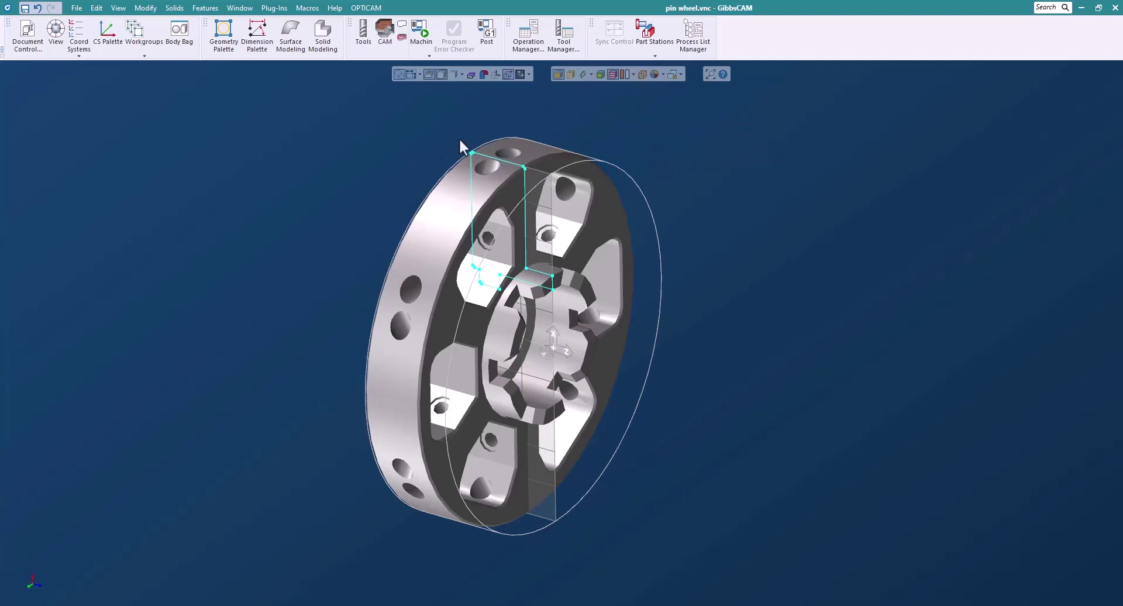
# Step: Revolve the extracted profile 360° into a new solid around the pin wheel
pyautogui.click(323, 35)
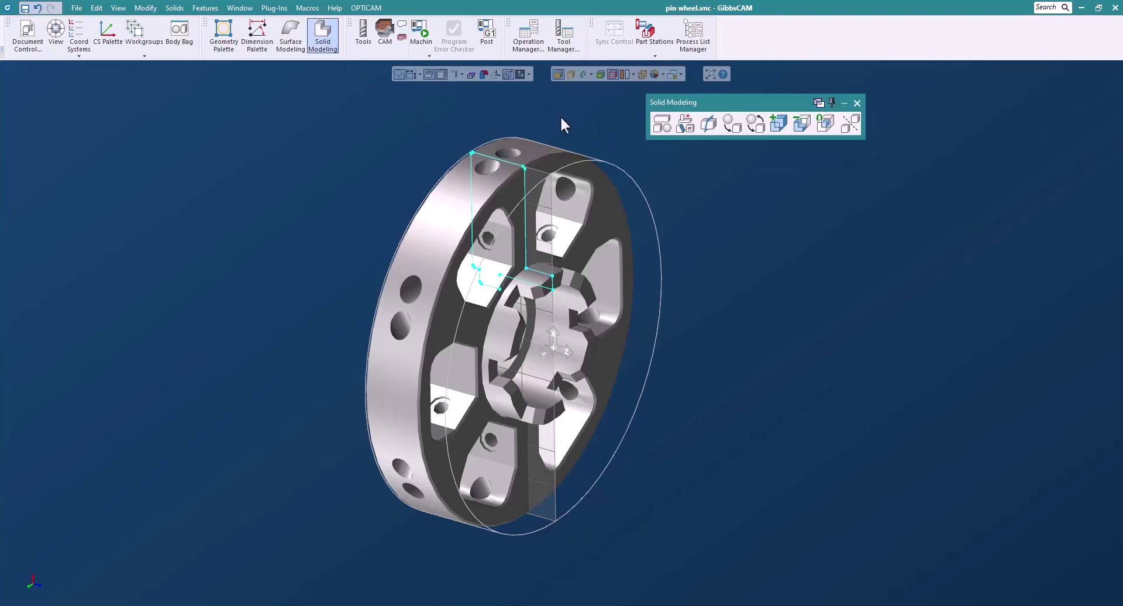
pyautogui.click(662, 124)
pyautogui.click(776, 173)
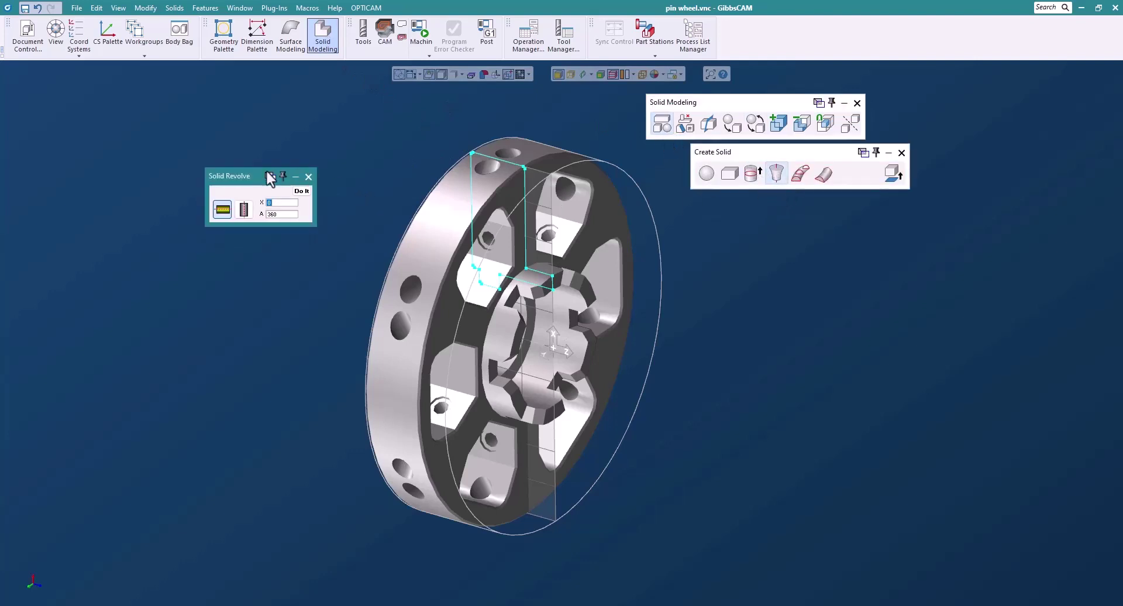
pyautogui.click(510, 162)
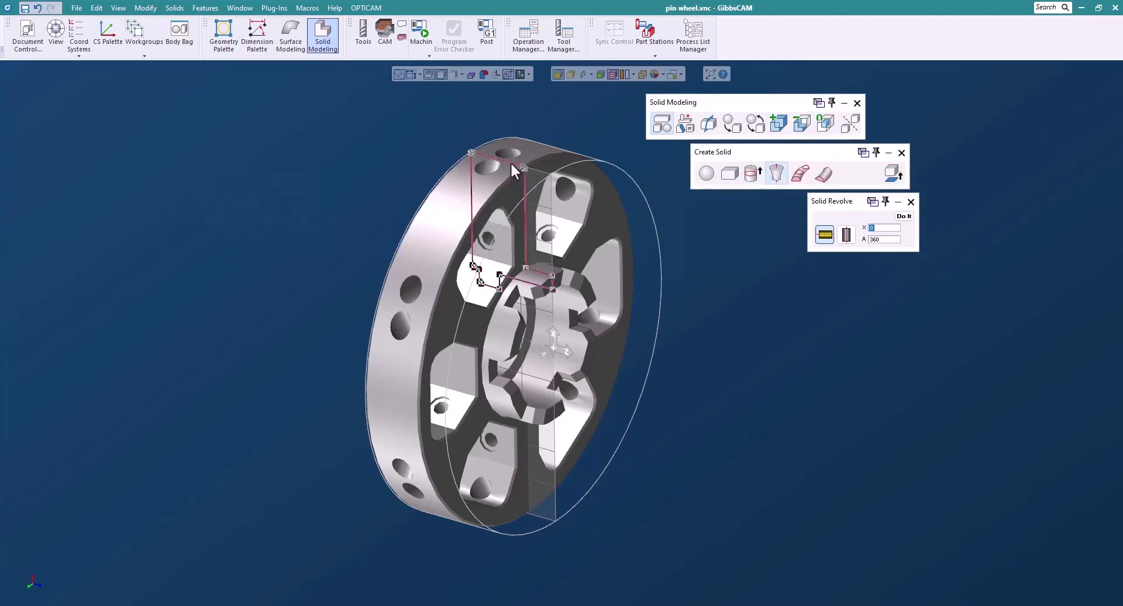
pyautogui.click(904, 216)
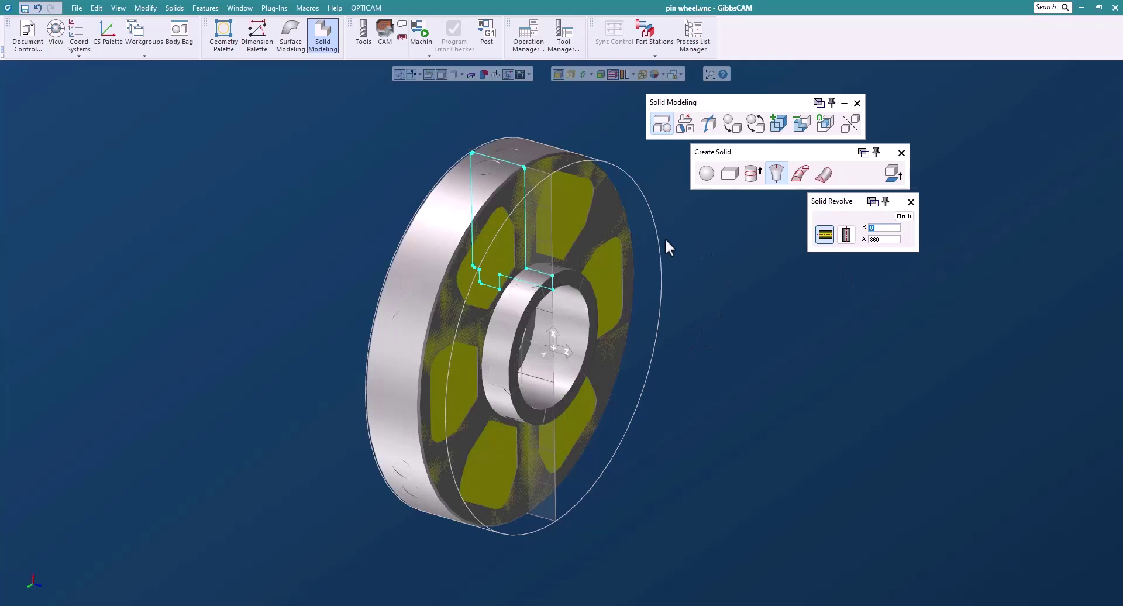
pyautogui.click(911, 202)
# Step: Offset the revolved solid by 0.05 and close all solid modeling palettes
pyautogui.click(900, 153)
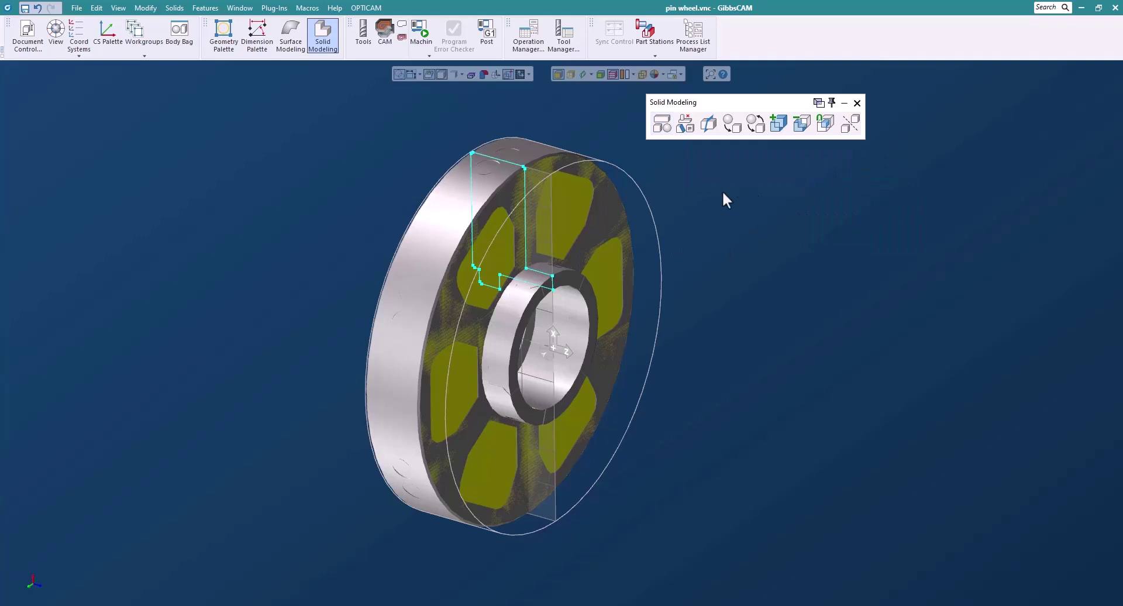
pyautogui.click(585, 203)
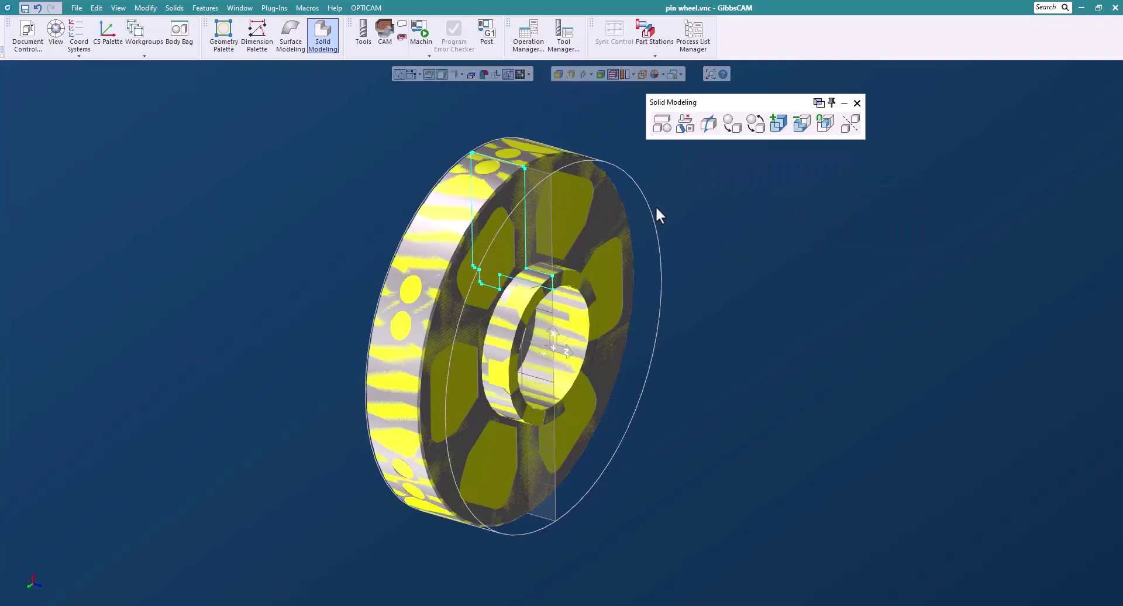
pyautogui.click(685, 124)
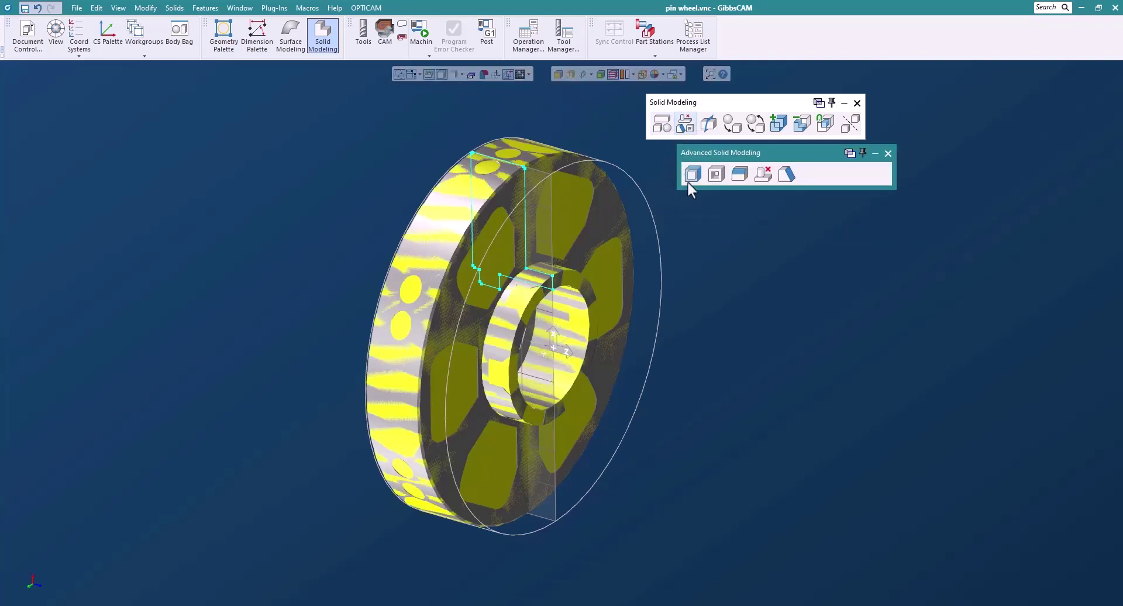
pyautogui.click(692, 174)
pyautogui.moveTo(155, 175); pyautogui.dragTo(778, 203)
pyautogui.click(830, 216)
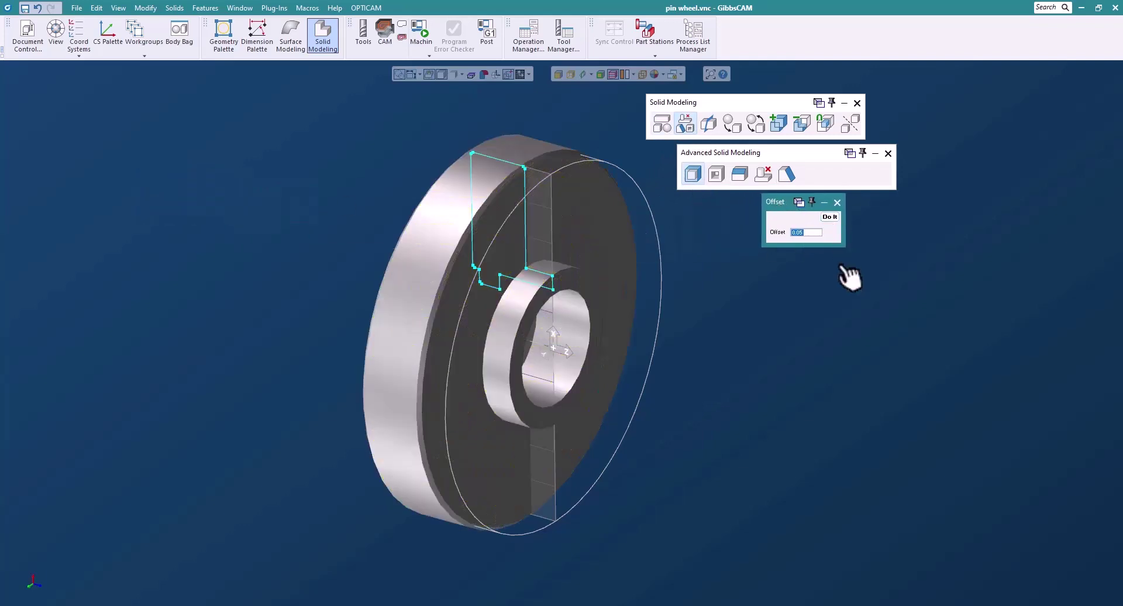
pyautogui.click(837, 202)
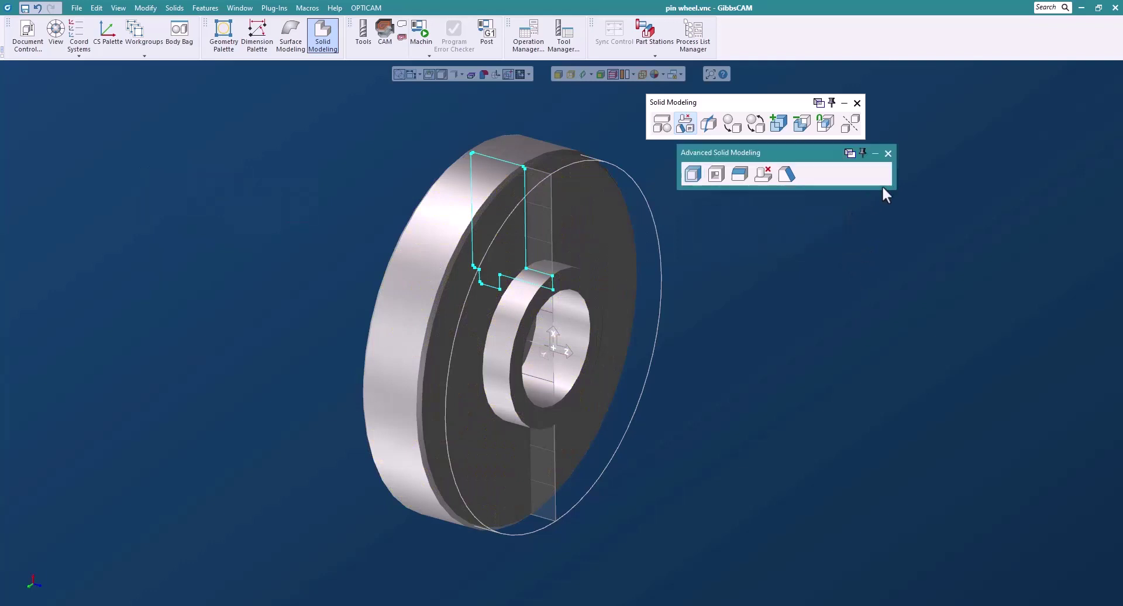
pyautogui.click(888, 155)
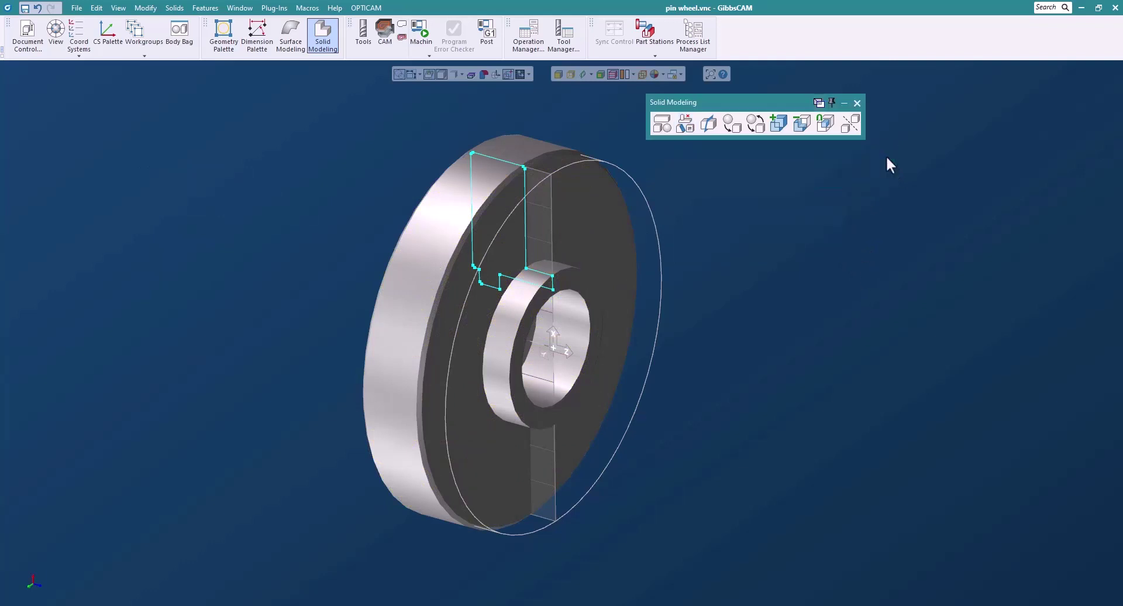
pyautogui.click(856, 102)
# Step: Mark the revolved solid body as stock
pyautogui.click(529, 149)
pyautogui.rightClick(529, 149)
pyautogui.moveTo(554, 183)
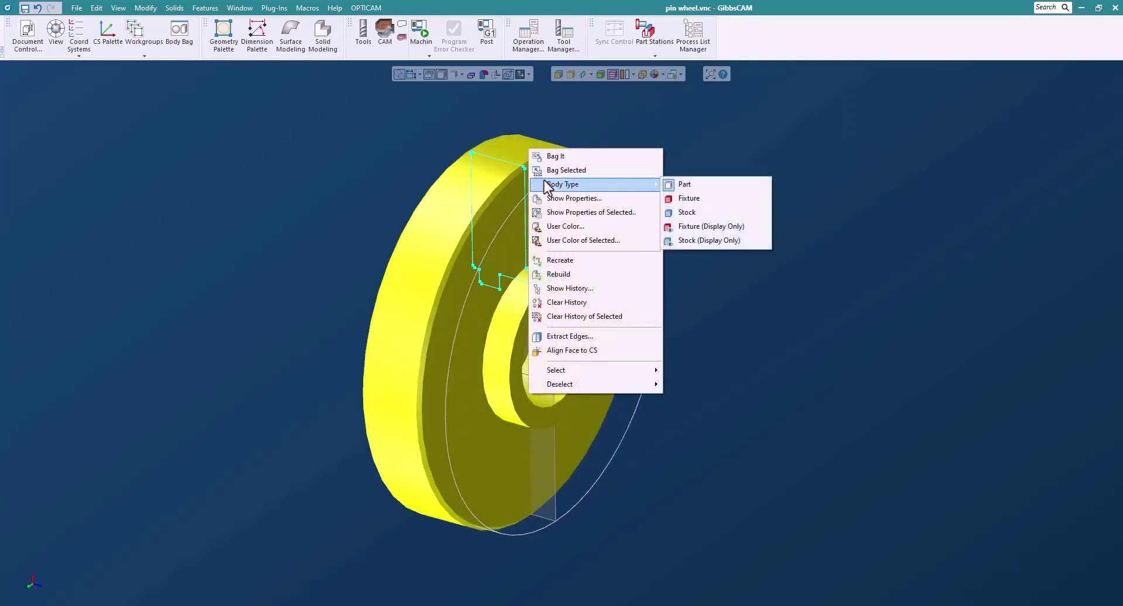
pyautogui.click(700, 215)
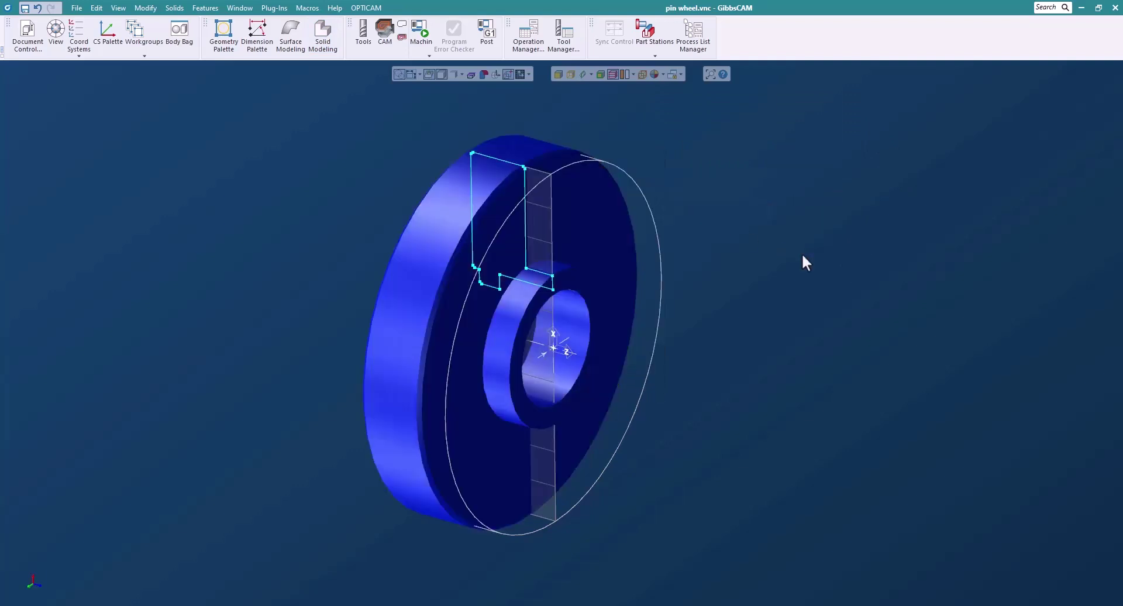
# Step: Store the stock body in the Body Bag as Revolve(25) so the pin wheel shows again
pyautogui.click(576, 231)
pyautogui.hotkey('ctrl', 'b')
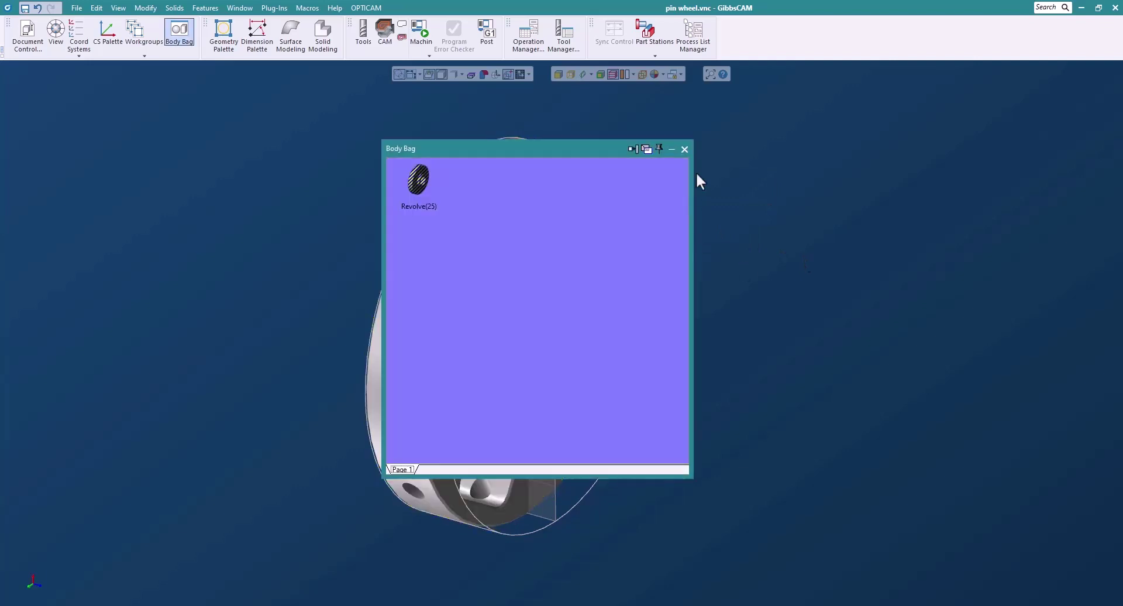
pyautogui.moveTo(614, 150); pyautogui.dragTo(238, 105)
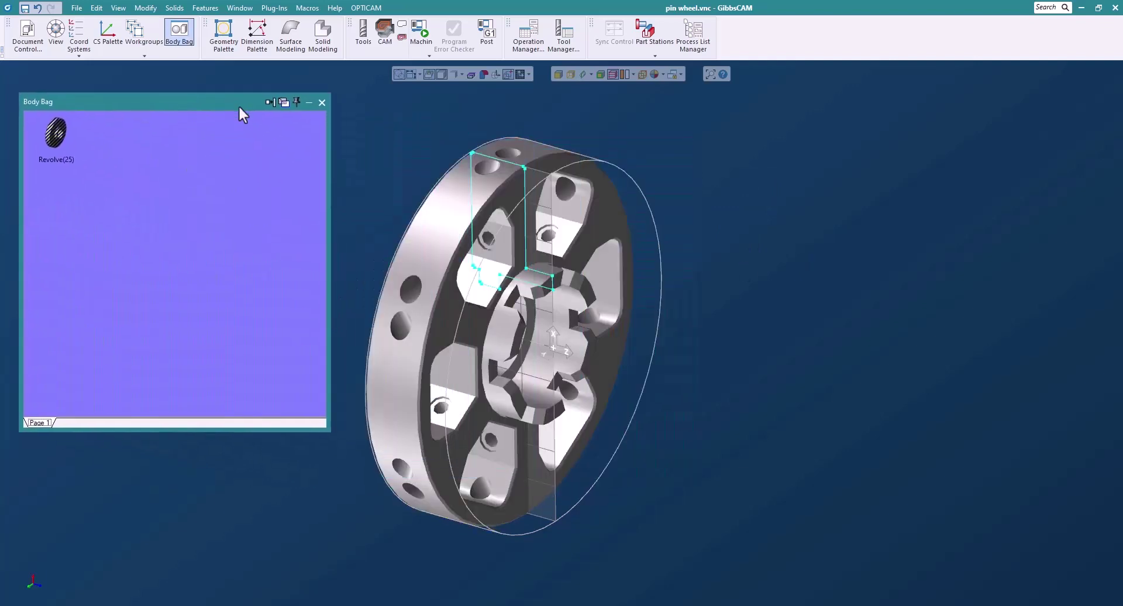
pyautogui.click(323, 100)
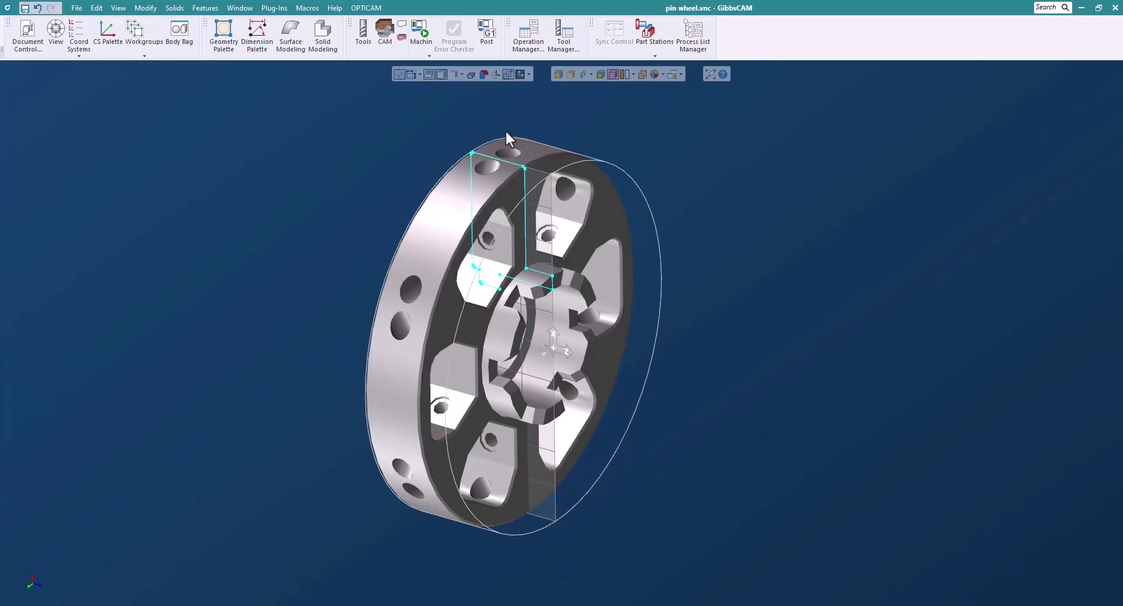
pyautogui.moveTo(504, 128); pyautogui.dragTo(553, 198, button='middle')
# Step: Hide the profile highlight, turn the section view back on, and view the part from the side
pyautogui.click(398, 74)
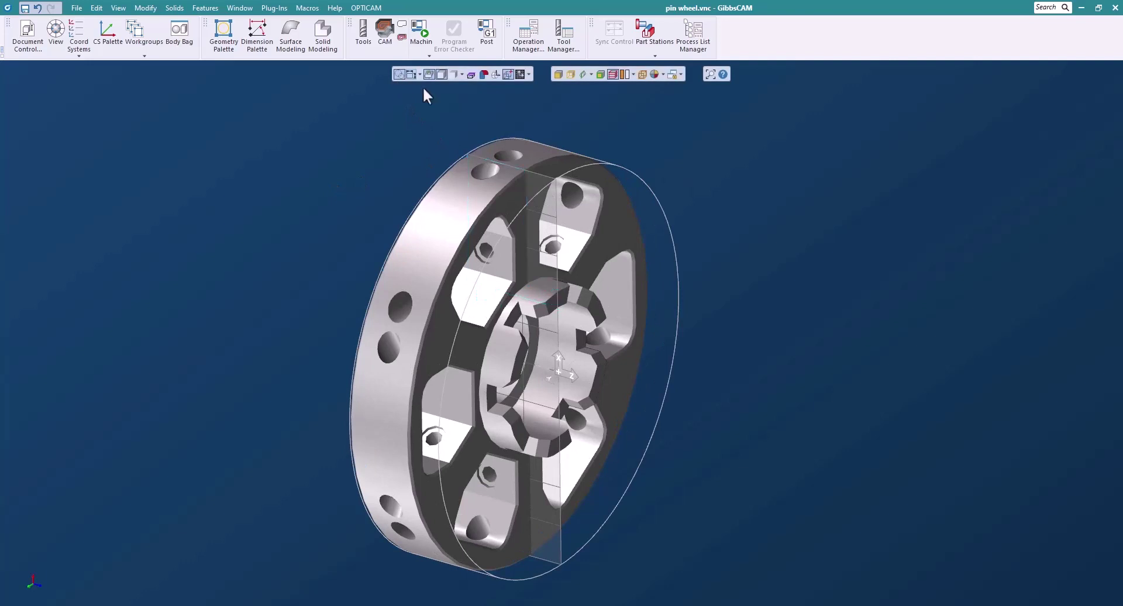
pyautogui.click(582, 74)
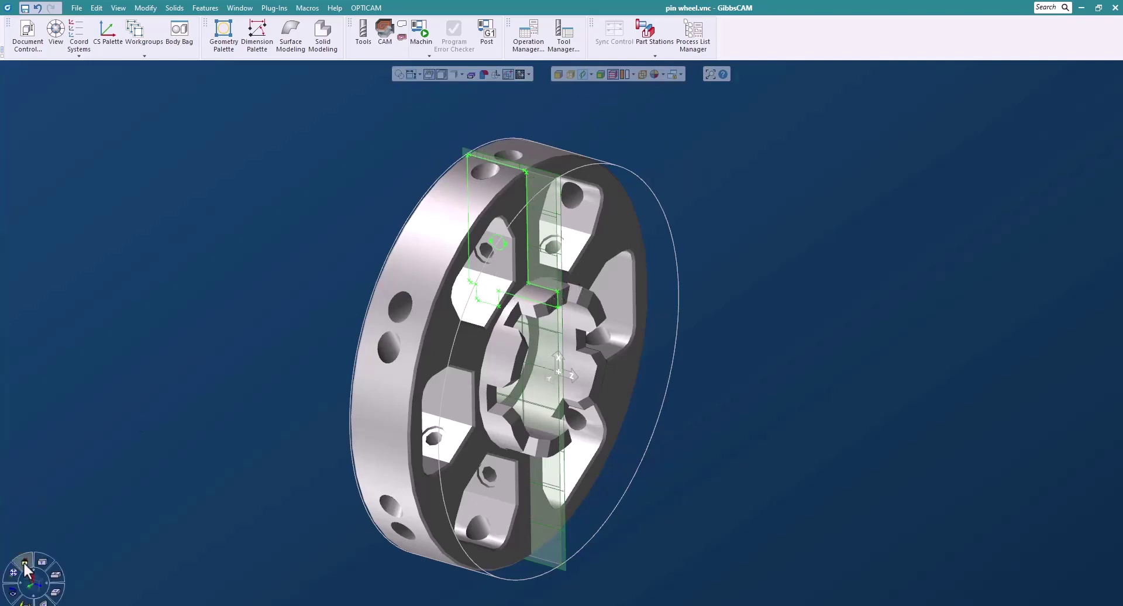
pyautogui.click(24, 564)
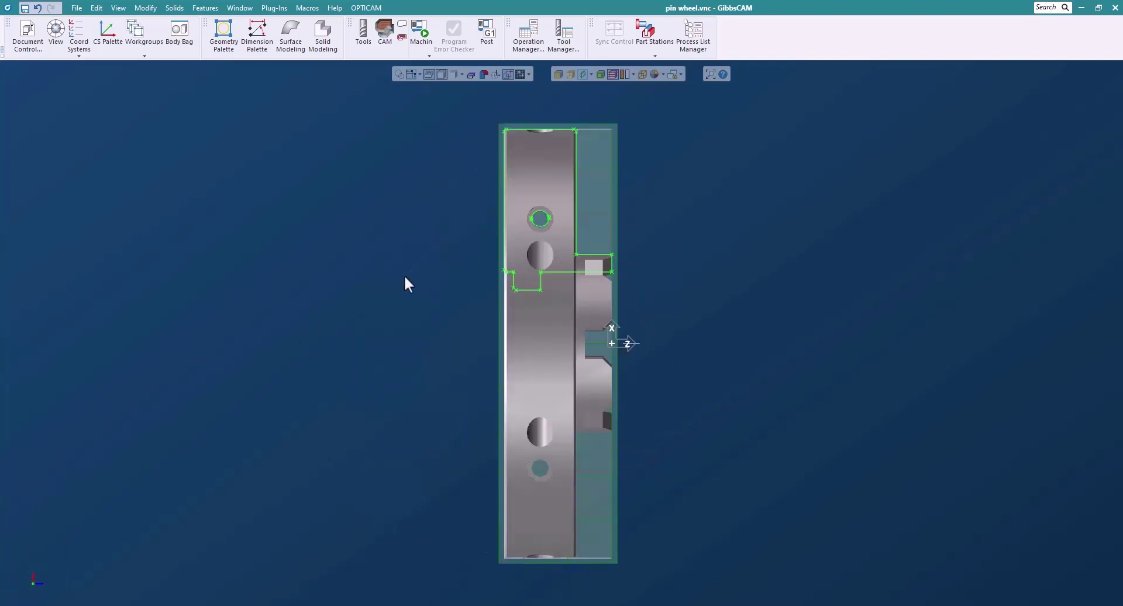
# Step: Create an OD Rough with tool 1 chained along the outer profile and generate its toolpath
pyautogui.click(363, 34)
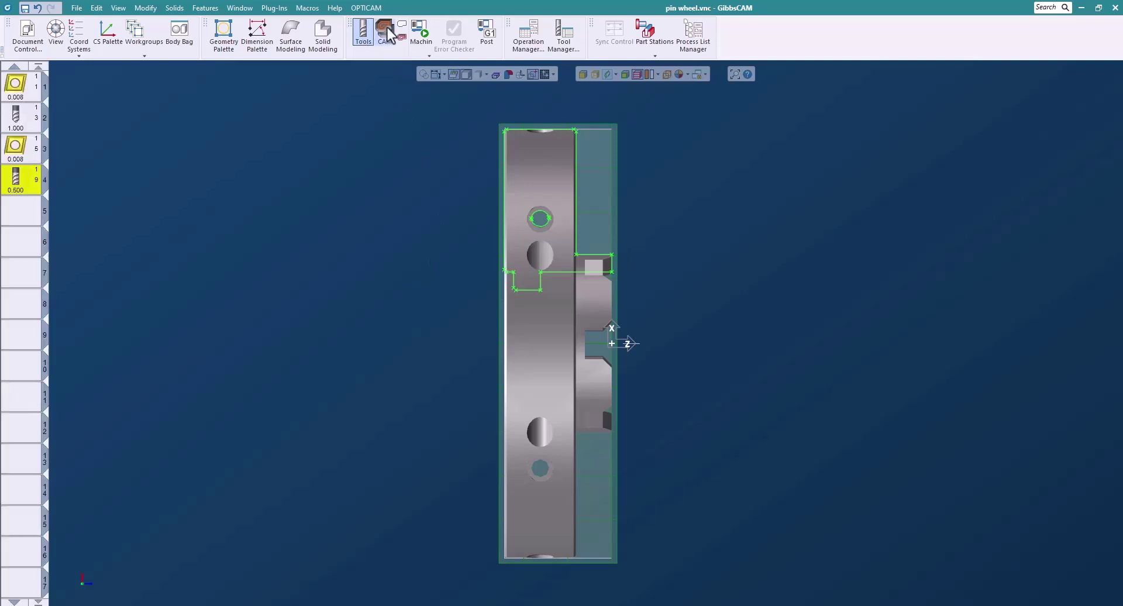
pyautogui.click(385, 33)
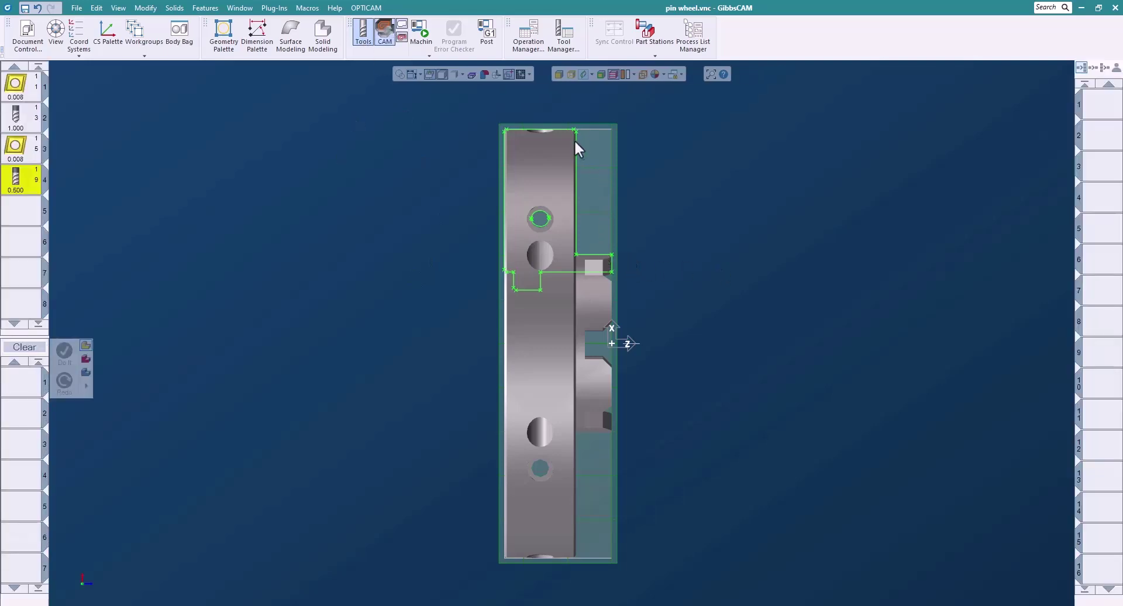
pyautogui.moveTo(15, 87); pyautogui.dragTo(20, 383)
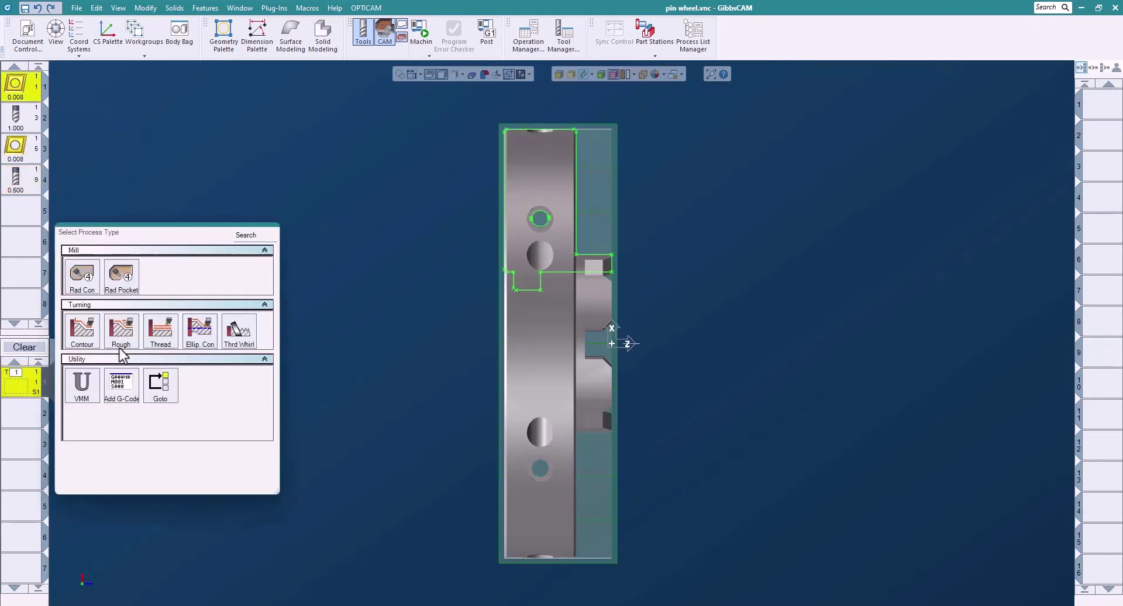
pyautogui.click(125, 334)
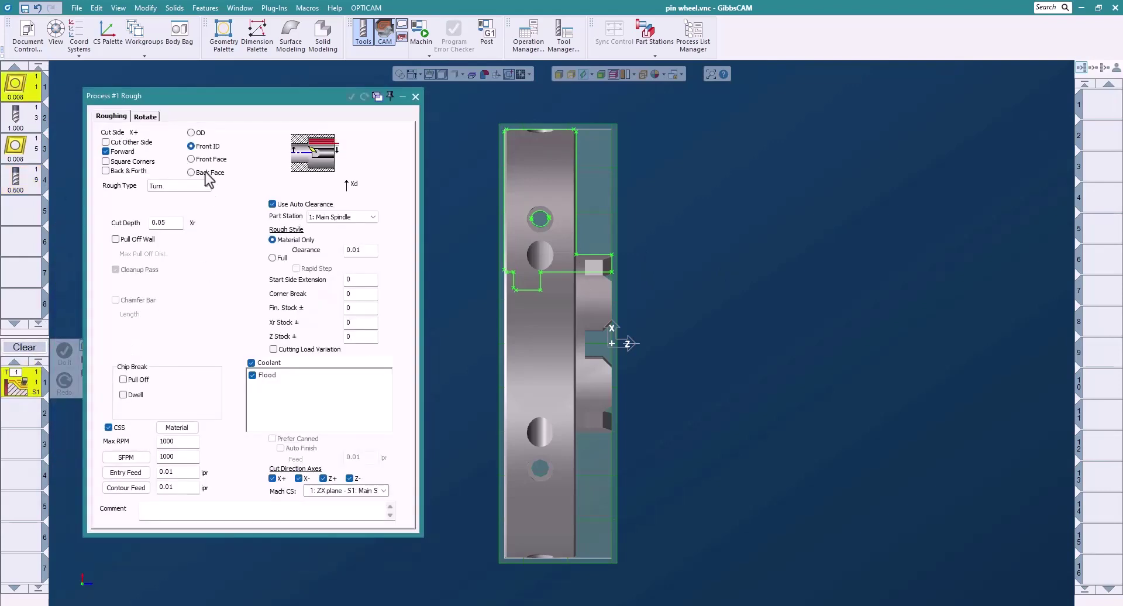
pyautogui.click(197, 133)
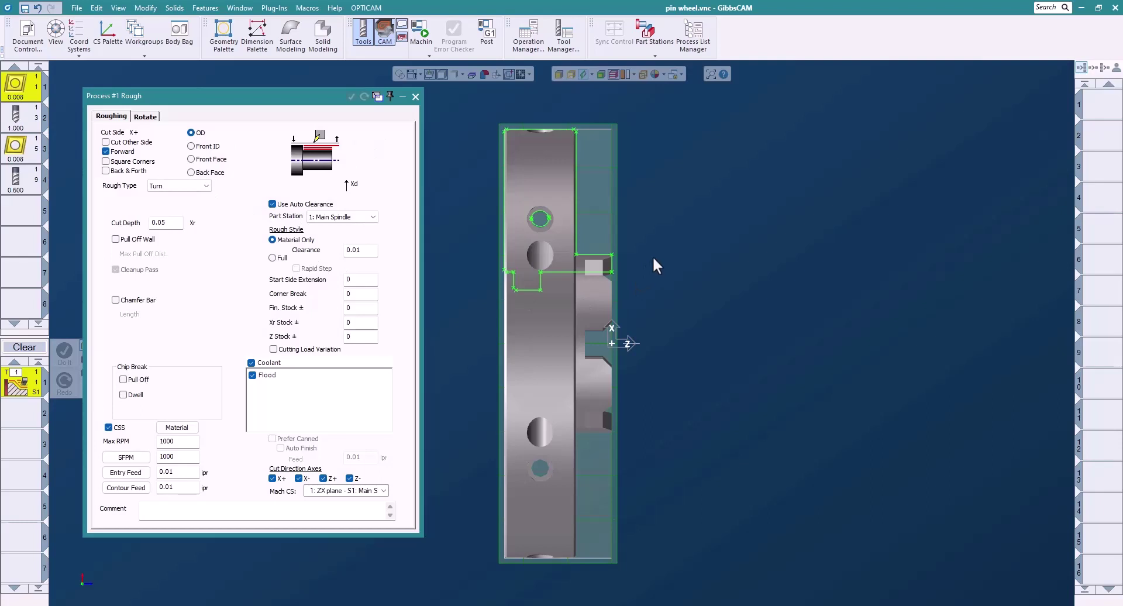
pyautogui.click(606, 255)
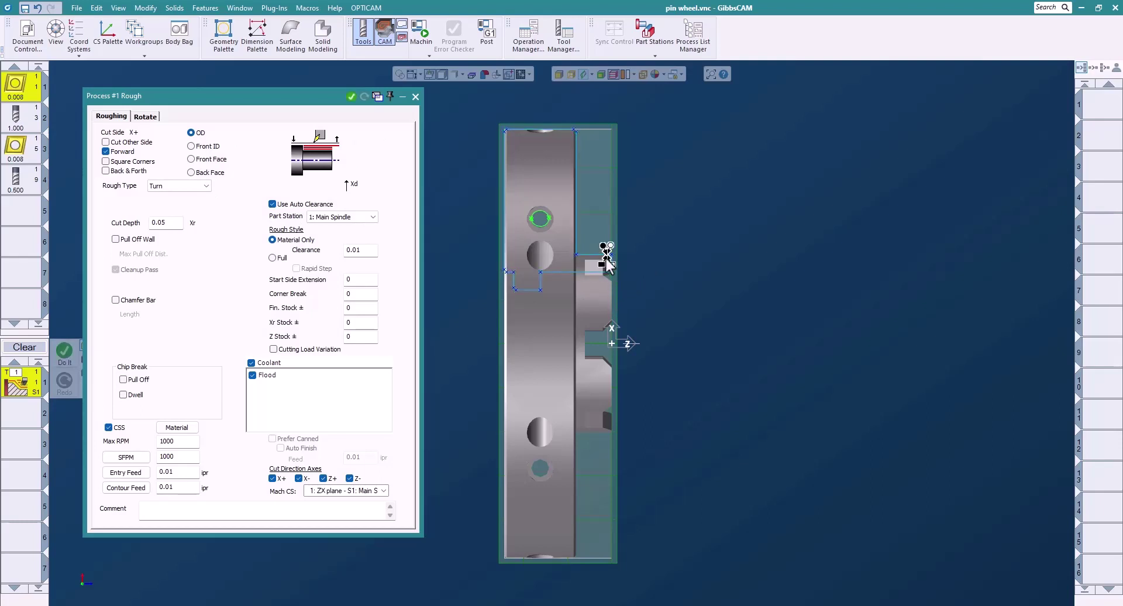
pyautogui.click(565, 118)
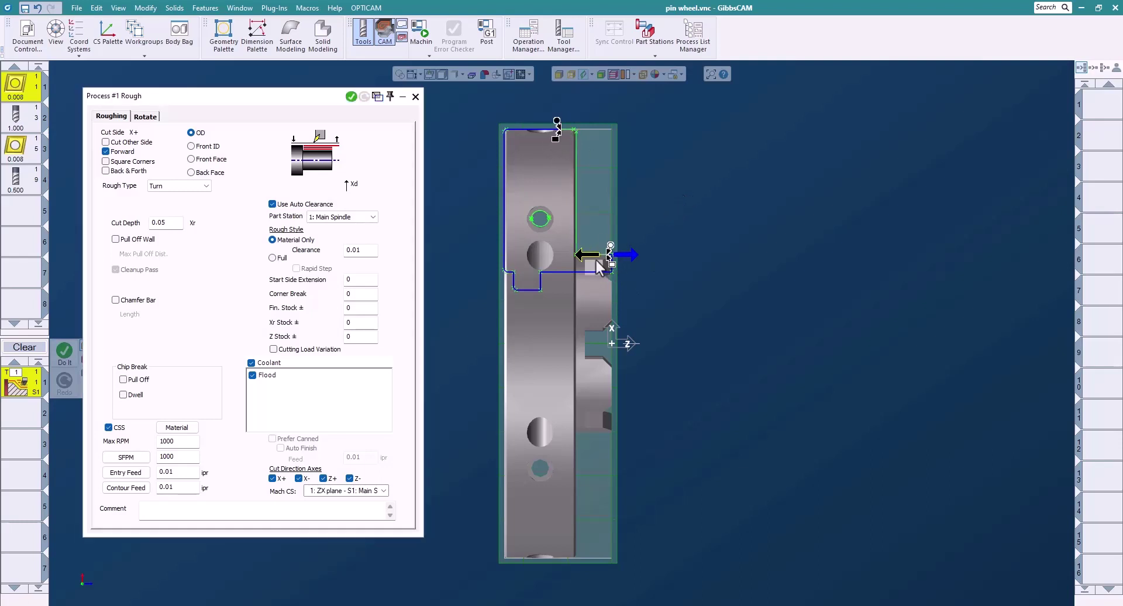
pyautogui.click(609, 254)
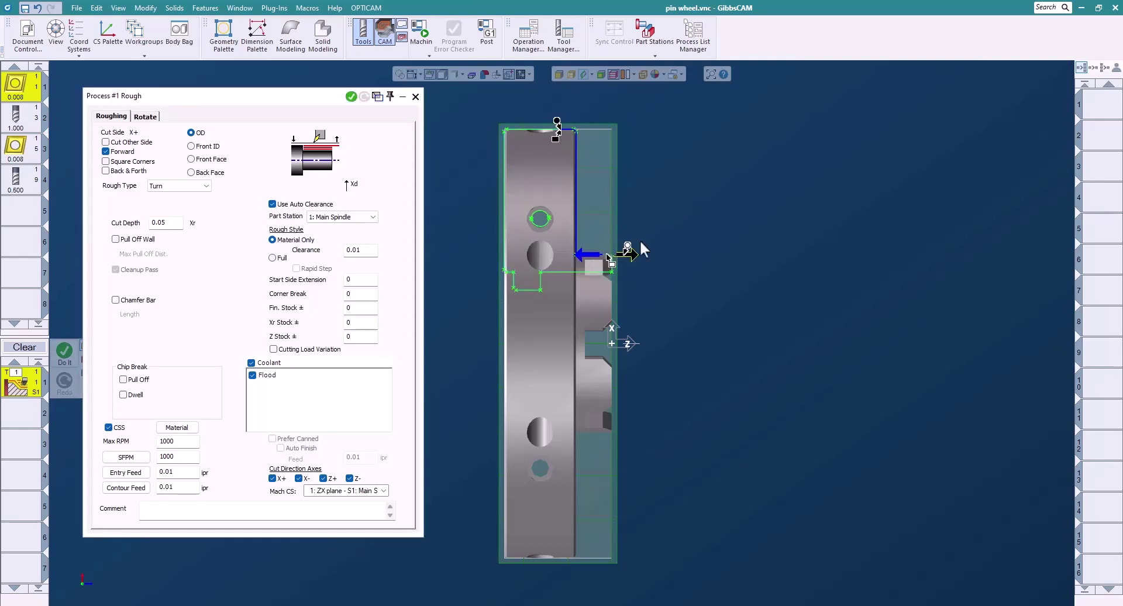
pyautogui.click(351, 97)
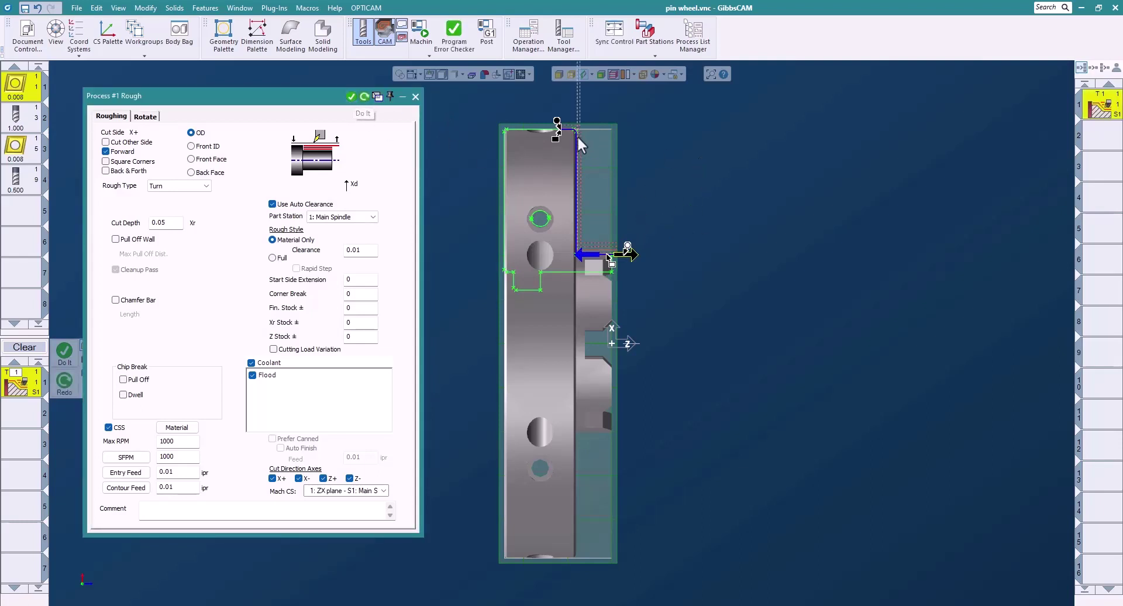
pyautogui.moveTo(764, 236); pyautogui.dragTo(560, 214, button='middle')
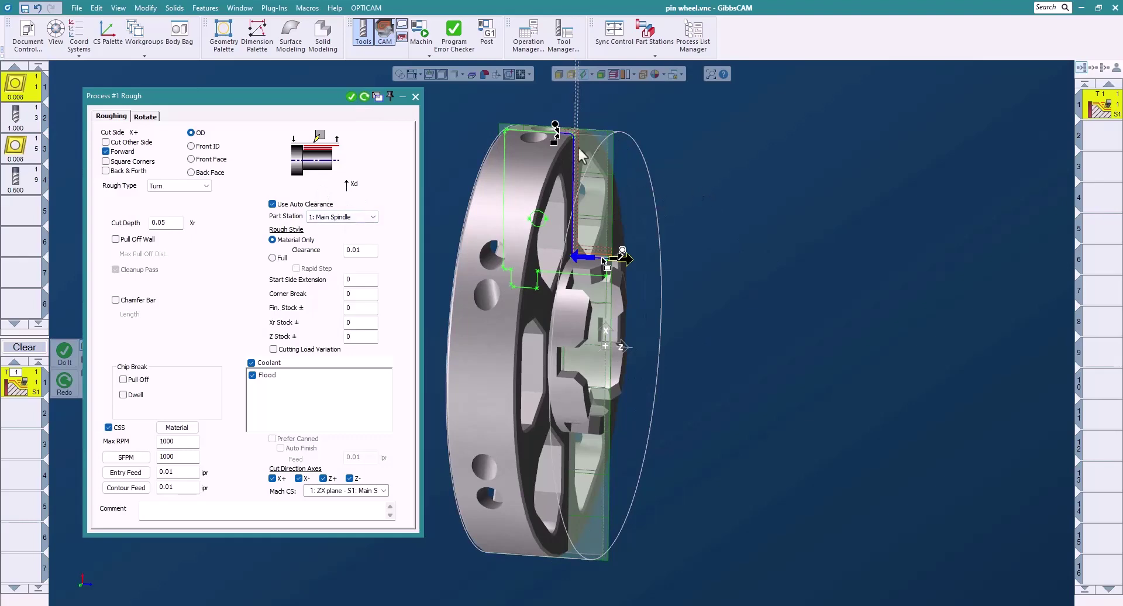
pyautogui.click(414, 97)
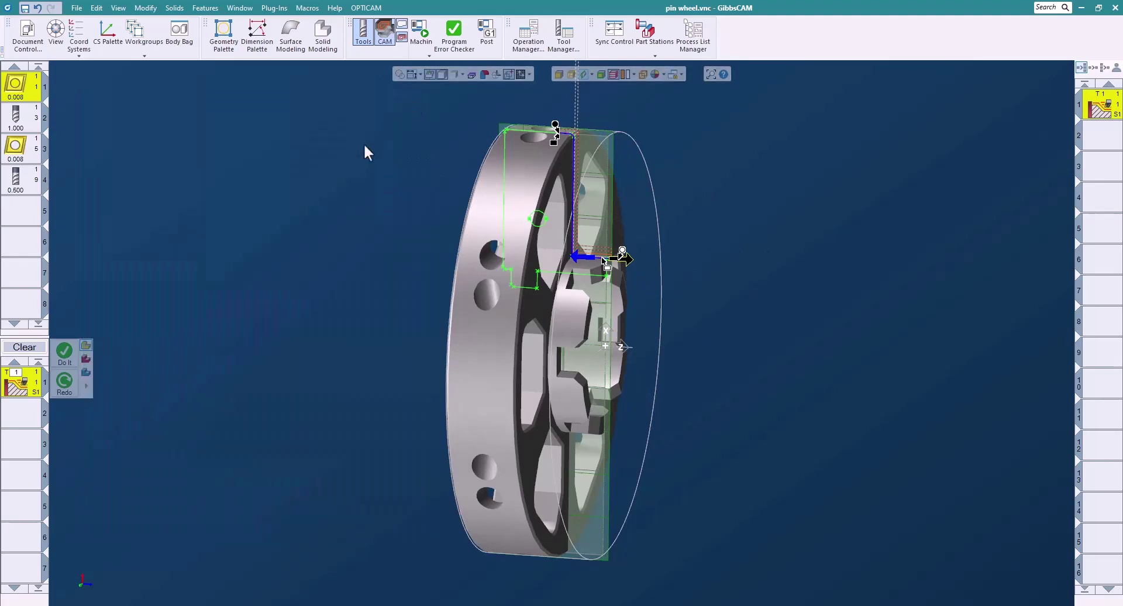
# Step: Set up a new Front ID Rough operation with tool 3 in a flat side view
pyautogui.click(24, 347)
pyautogui.moveTo(21, 148); pyautogui.dragTo(32, 388)
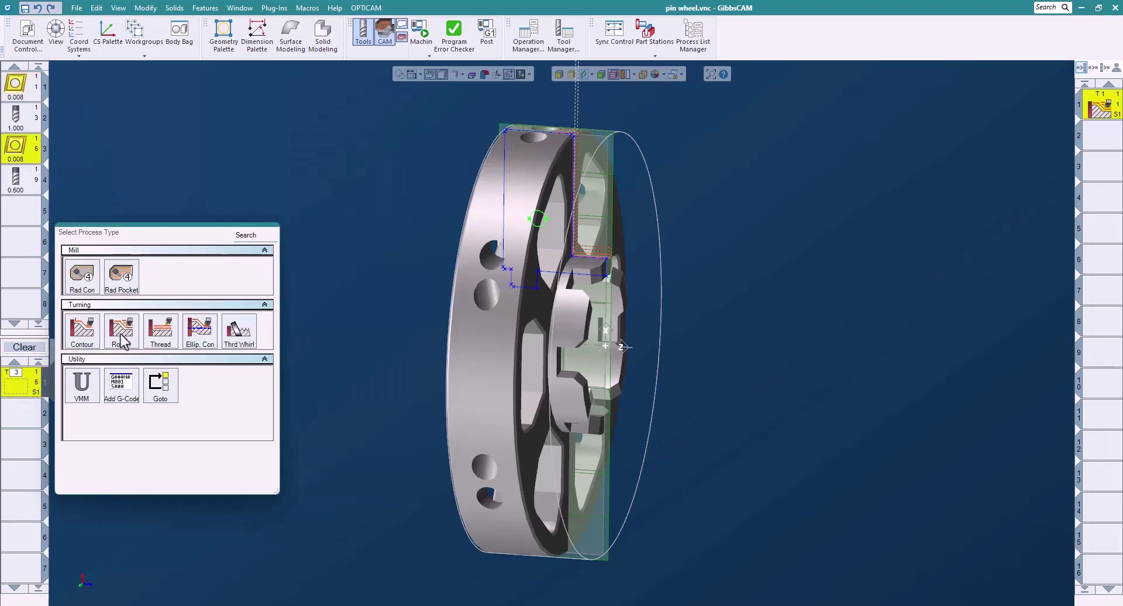
pyautogui.click(120, 337)
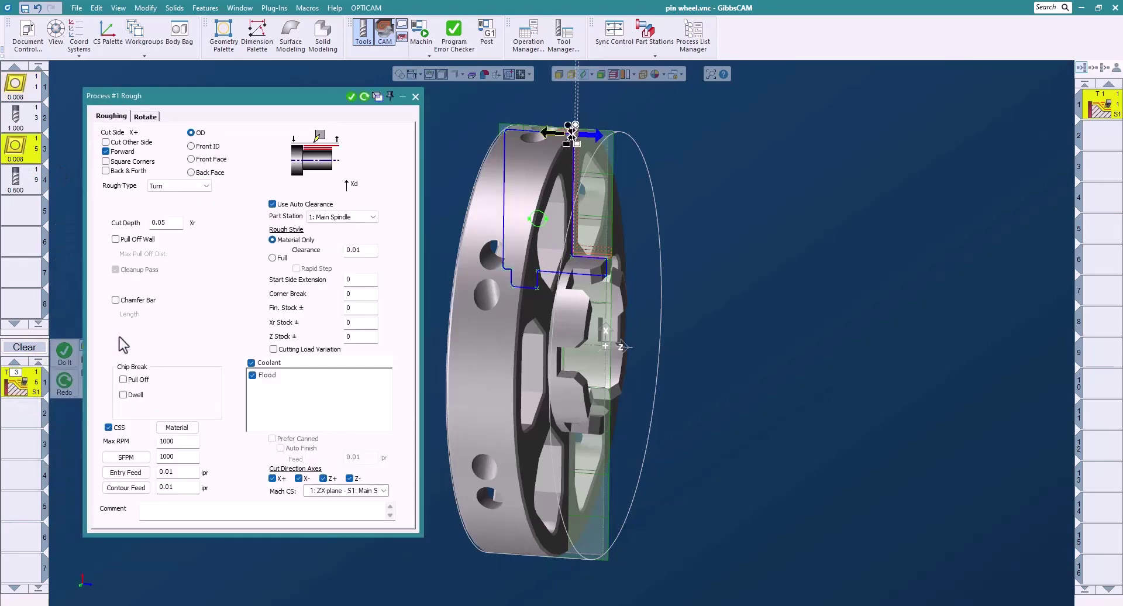
pyautogui.click(201, 148)
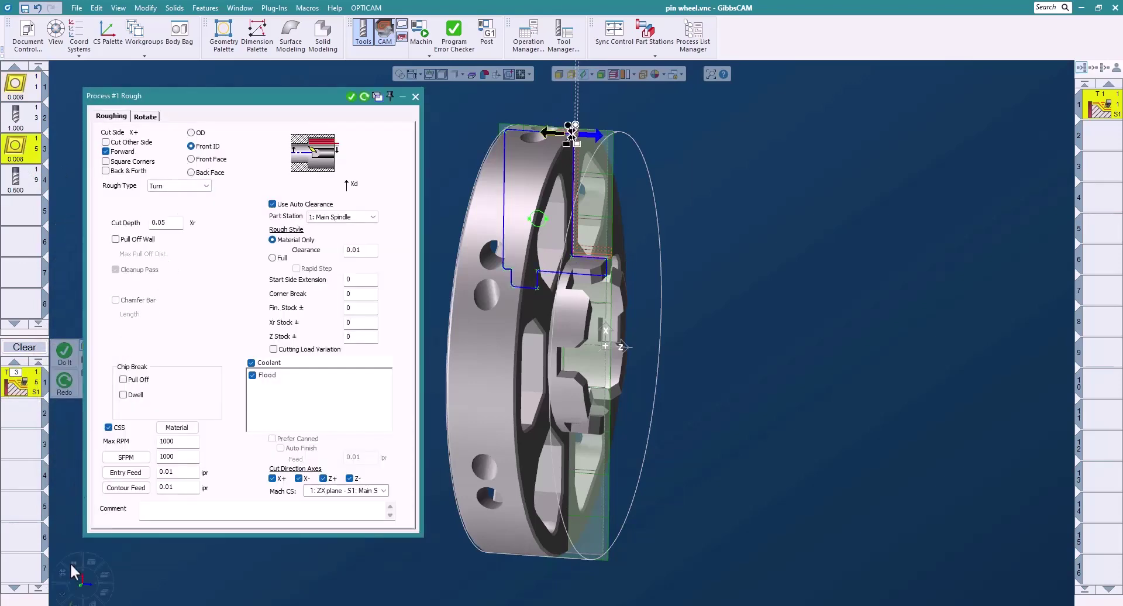
pyautogui.click(72, 563)
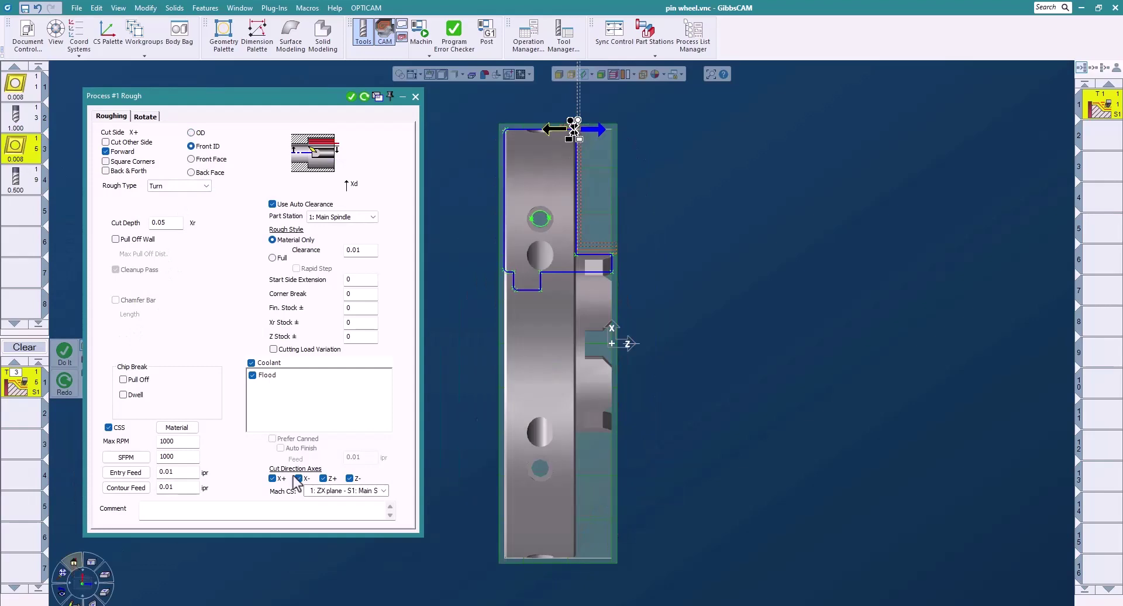
# Step: Chain the bore contour to the left edge and generate the ID roughing toolpath
pyautogui.click(723, 311)
pyautogui.click(607, 272)
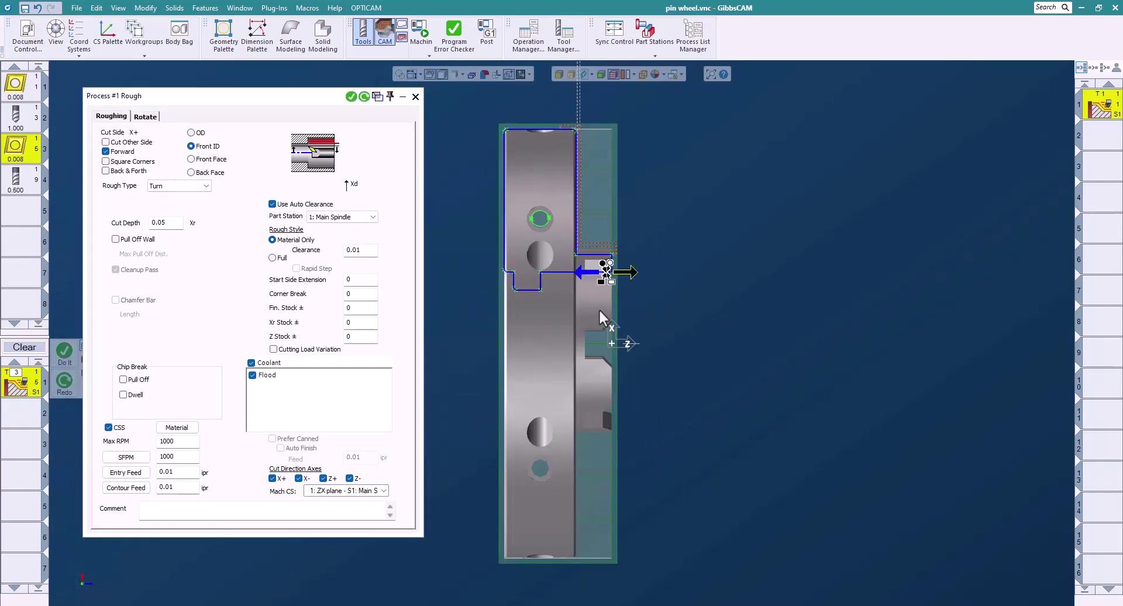
pyautogui.click(518, 294)
pyautogui.click(501, 285)
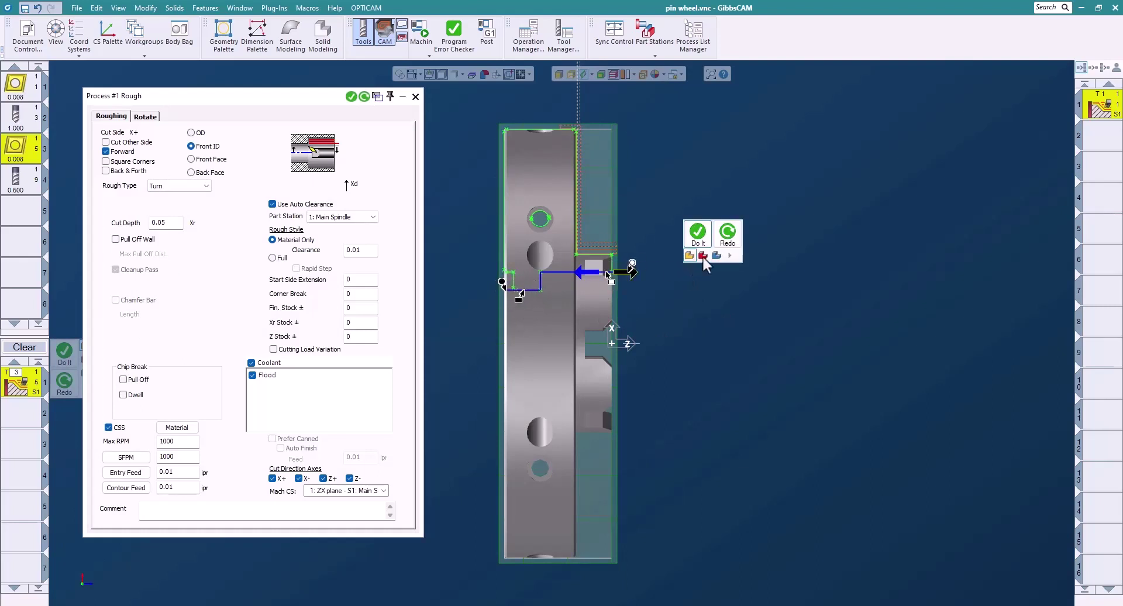
pyautogui.click(699, 235)
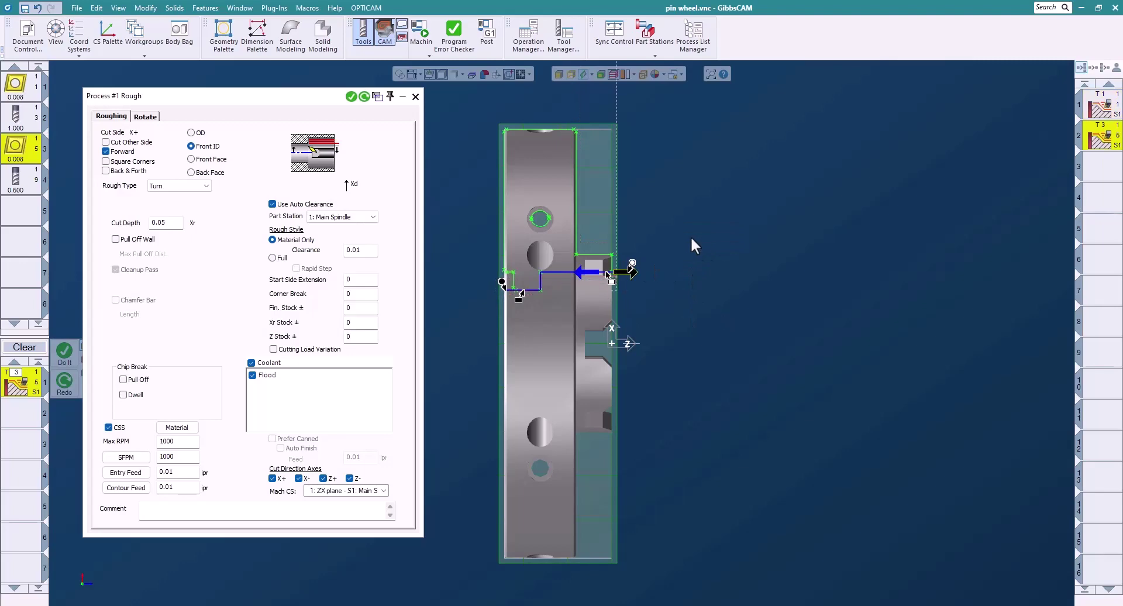
pyautogui.moveTo(759, 262); pyautogui.dragTo(855, 304, button='middle')
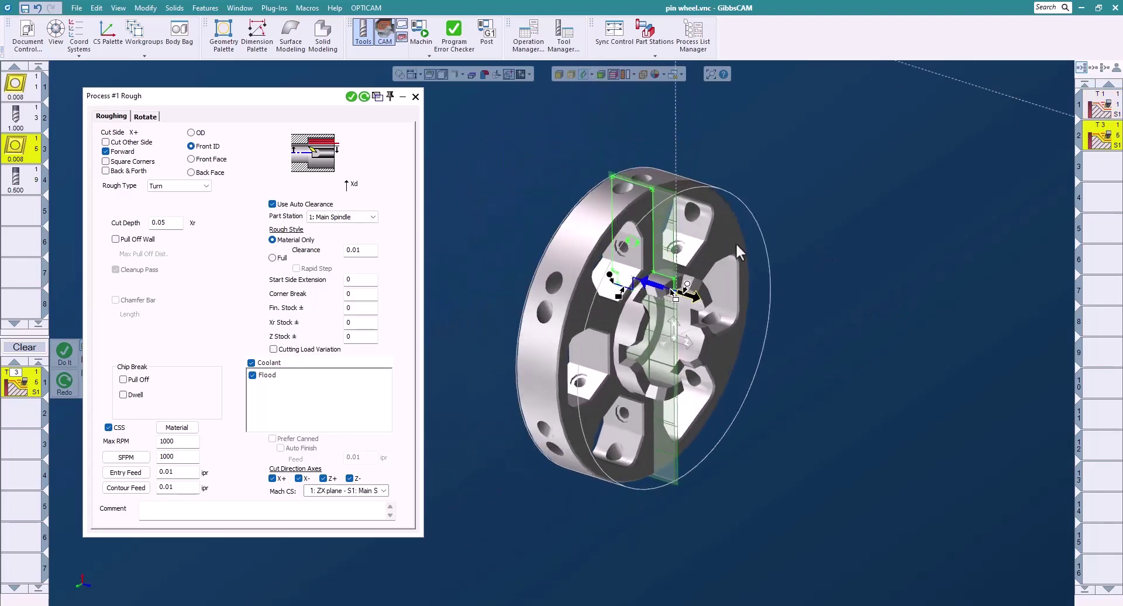
pyautogui.click(415, 96)
pyautogui.moveTo(754, 269); pyautogui.dragTo(690, 280, button='middle')
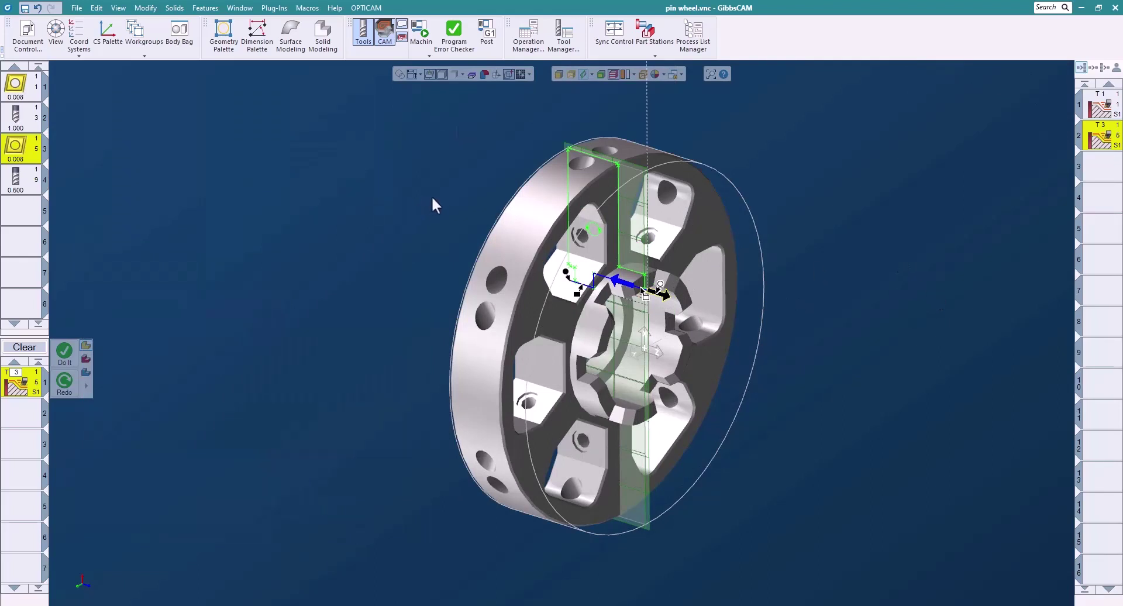
# Step: Change the section display mode and make the Main Spindle XY plane the working coordinate system
pyautogui.click(592, 74)
pyautogui.click(587, 88)
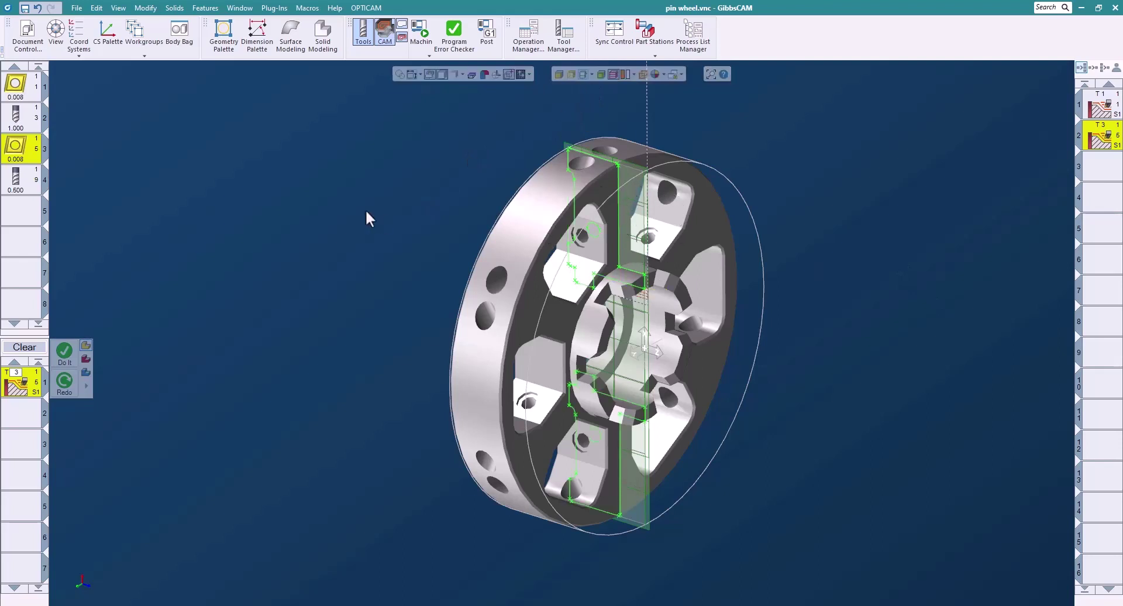
pyautogui.click(80, 45)
pyautogui.click(156, 139)
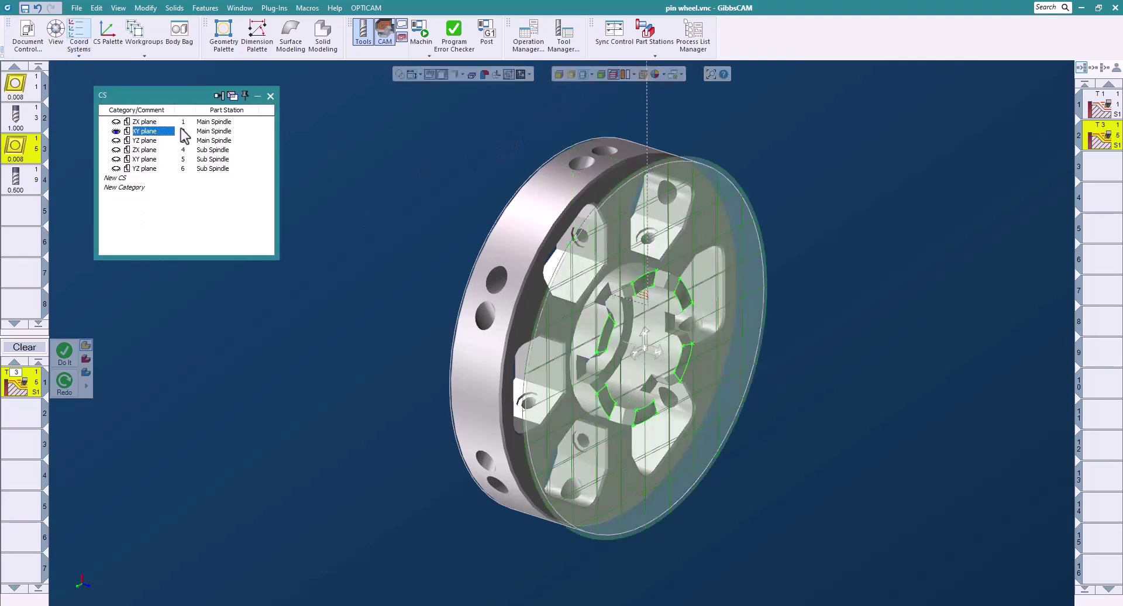
pyautogui.click(270, 96)
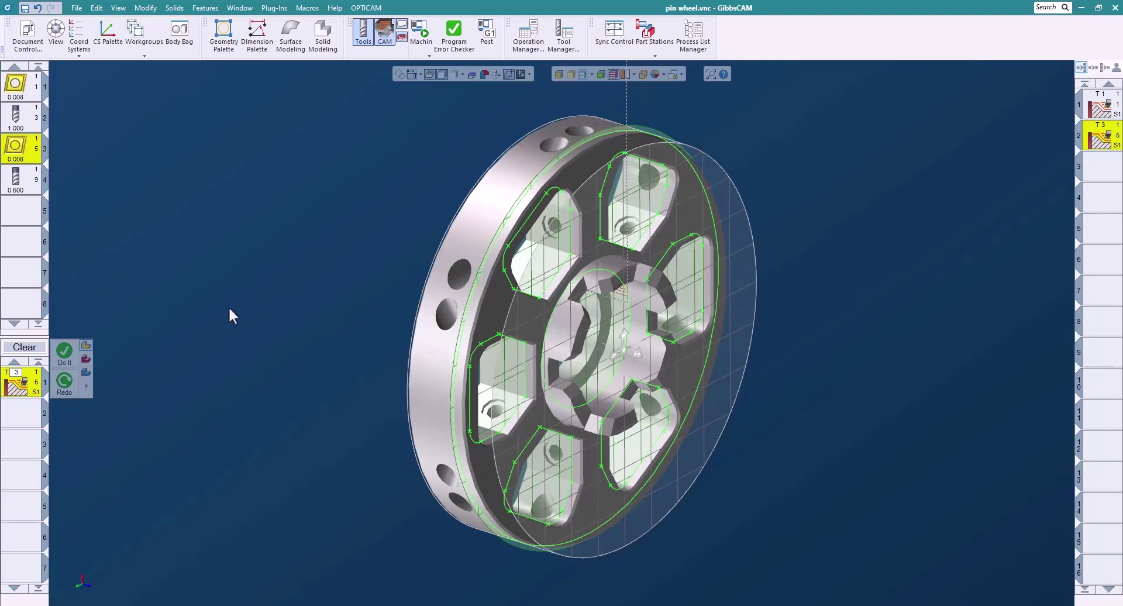
# Step: Start a new tool 4 pocket roughing process with a Z step of 0.1
pyautogui.click(24, 346)
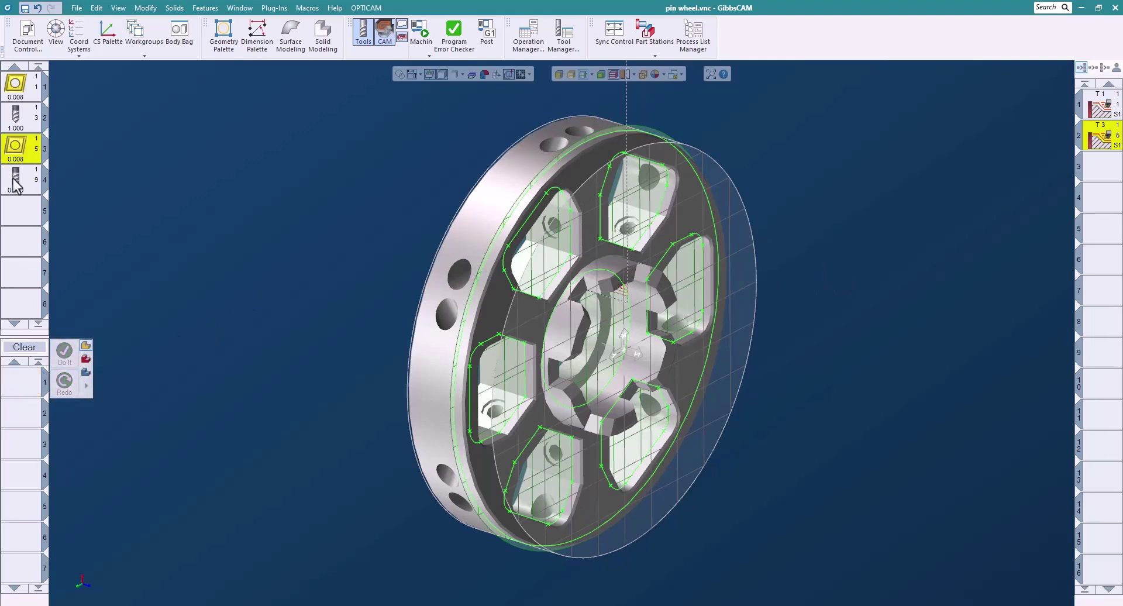
pyautogui.moveTo(16, 178); pyautogui.dragTo(24, 386)
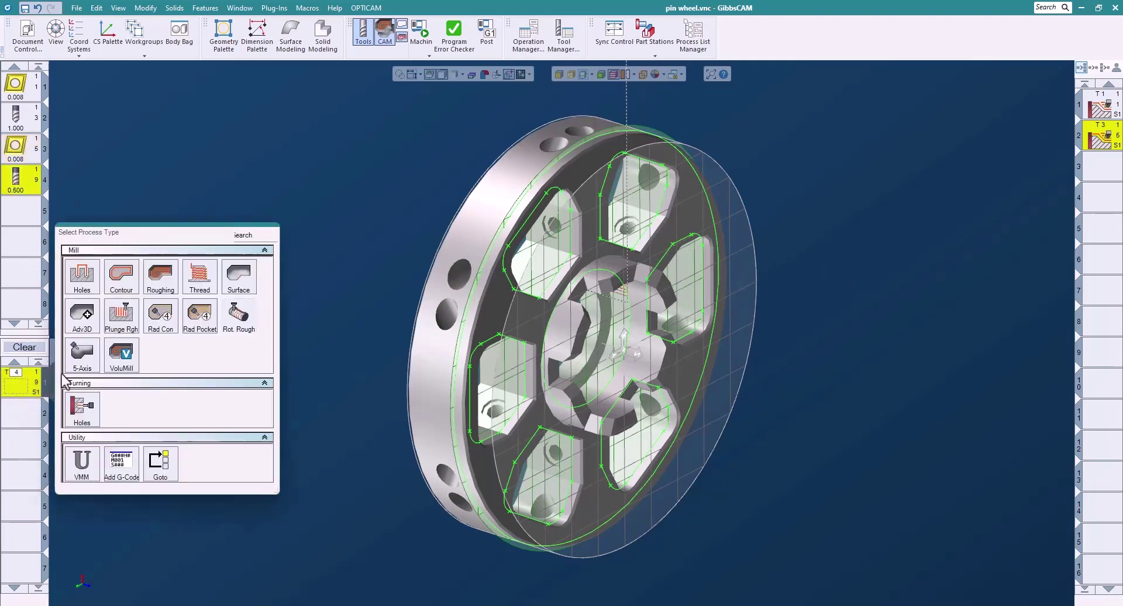
pyautogui.click(161, 279)
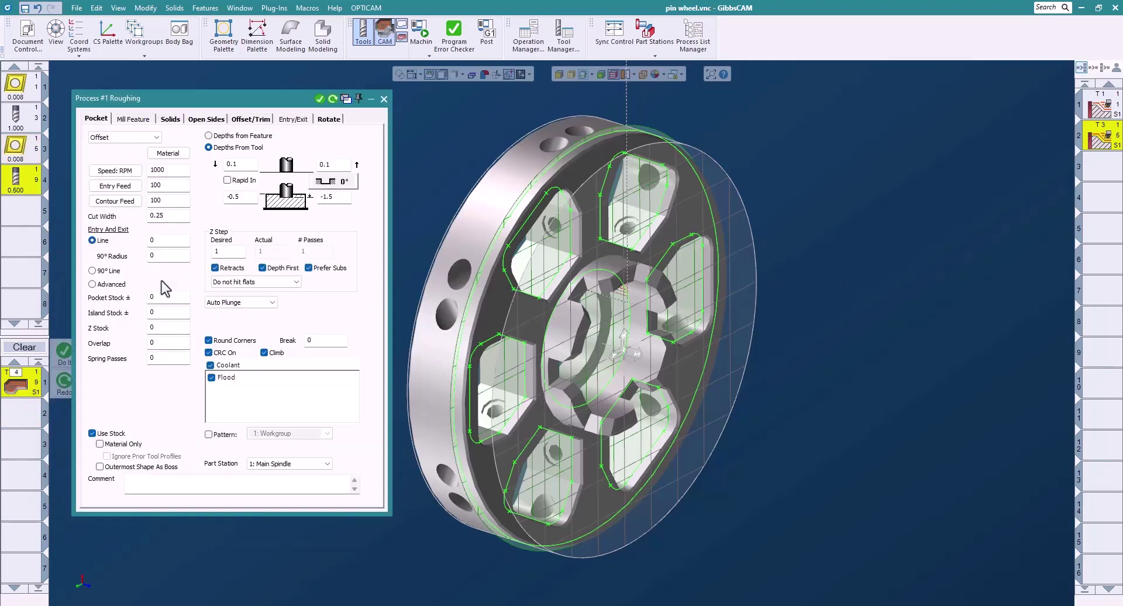
pyautogui.doubleClick(244, 197)
pyautogui.doubleClick(336, 199)
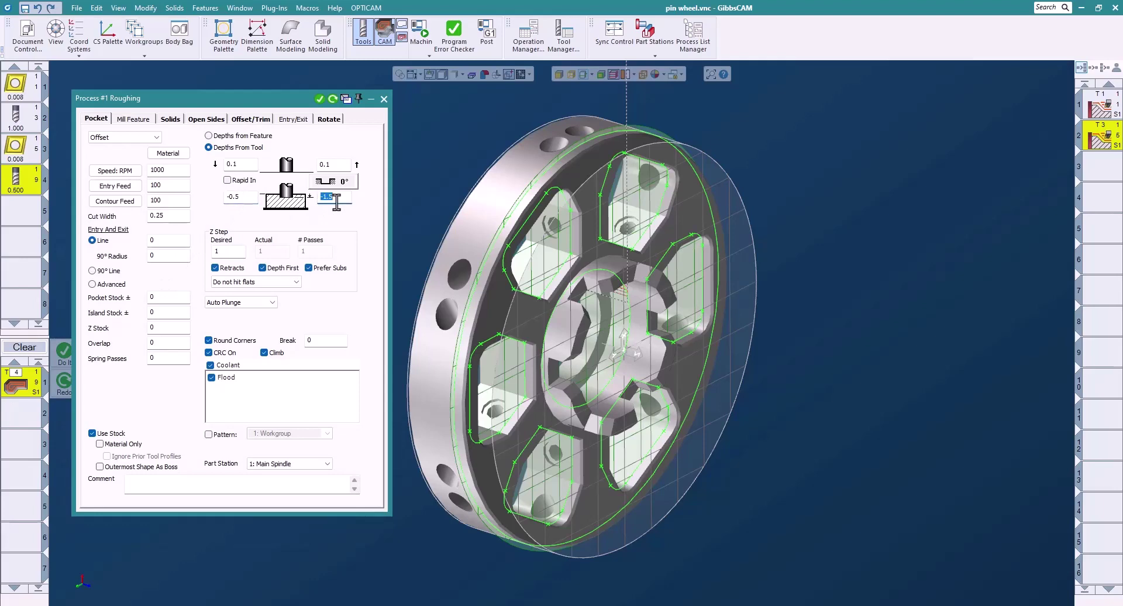
pyautogui.doubleClick(231, 252)
pyautogui.write('.1')
# Step: Confirm the five 60° rotated duplicates, pick the top pocket, and generate the roughing toolpaths
pyautogui.click(329, 120)
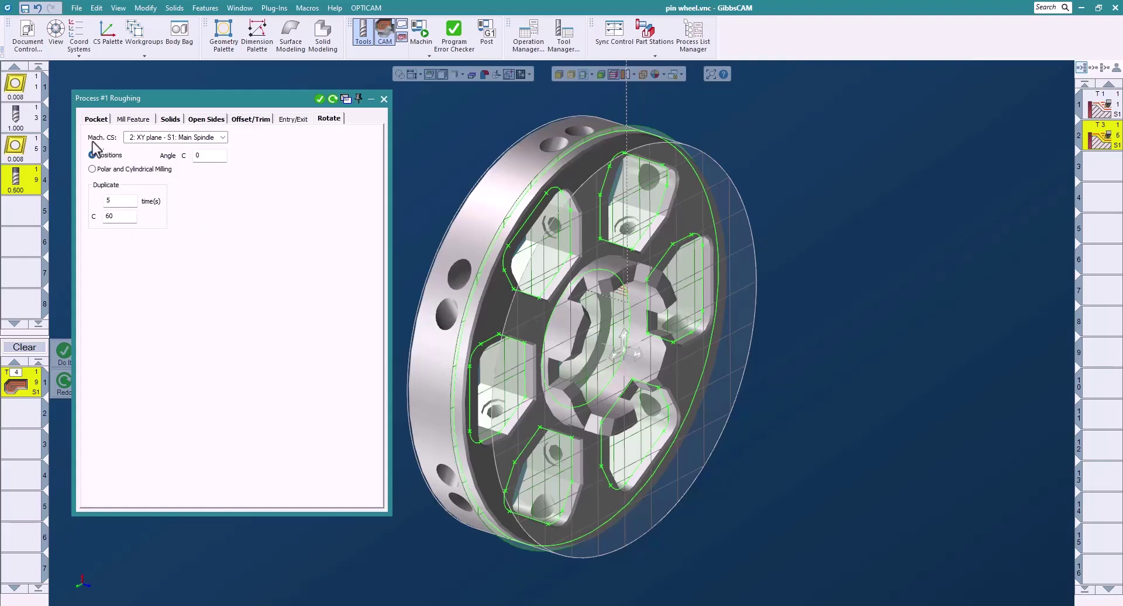
pyautogui.click(96, 120)
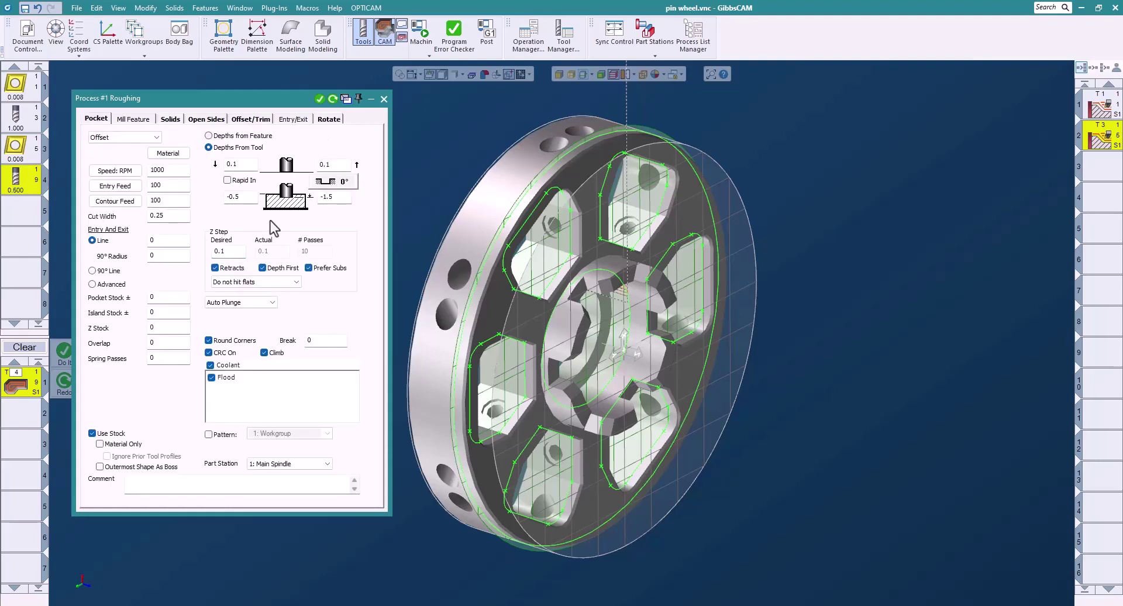
pyautogui.click(644, 156)
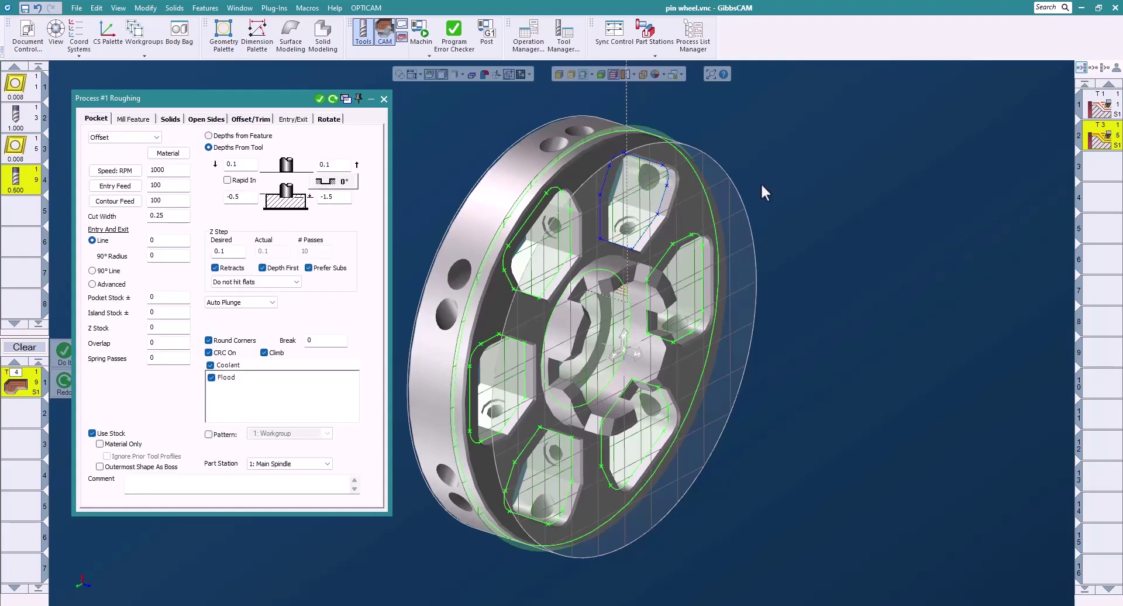
pyautogui.click(319, 99)
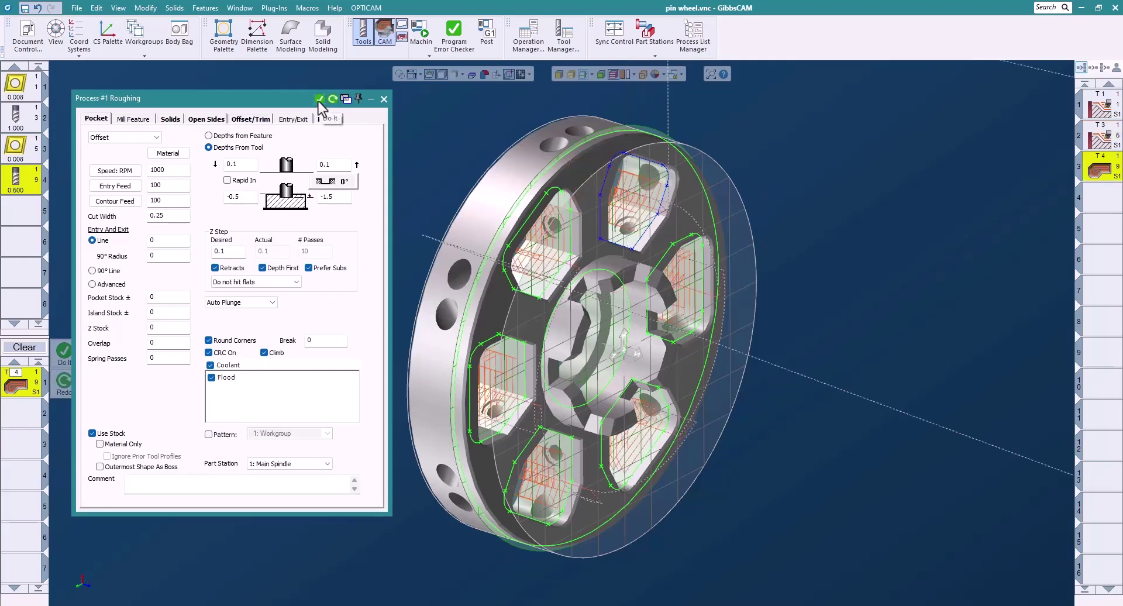
# Step: Orbit the pin wheel to inspect the six pocket toolpaths and deselect the top pocket outline
pyautogui.click(385, 100)
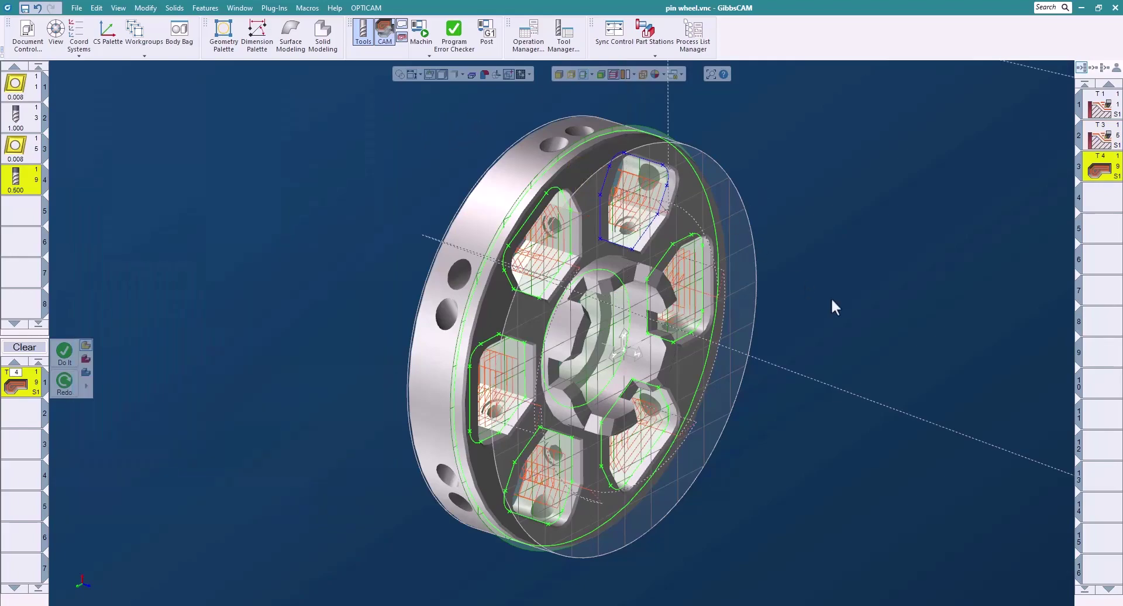
pyautogui.moveTo(903, 308); pyautogui.dragTo(933, 288, button='middle')
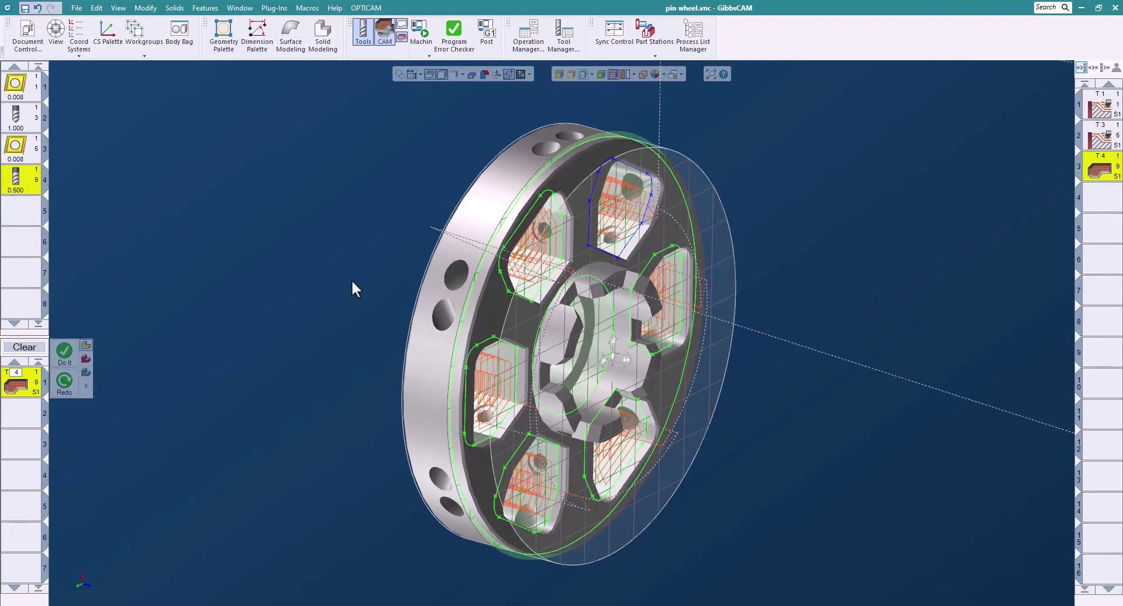
pyautogui.moveTo(359, 262); pyautogui.dragTo(345, 269, button='middle')
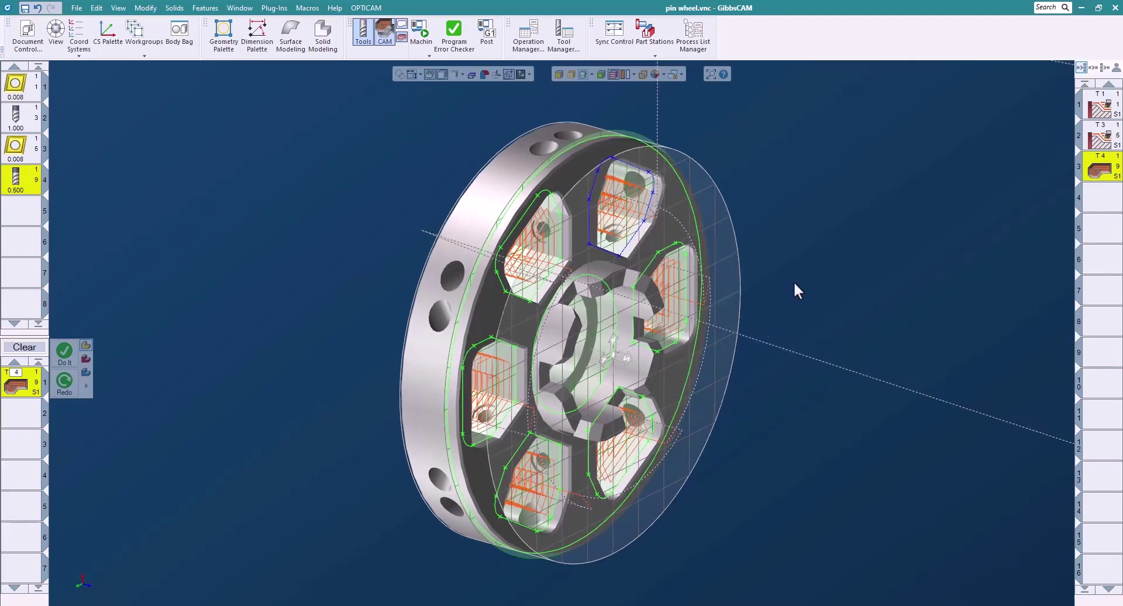
pyautogui.click(849, 277)
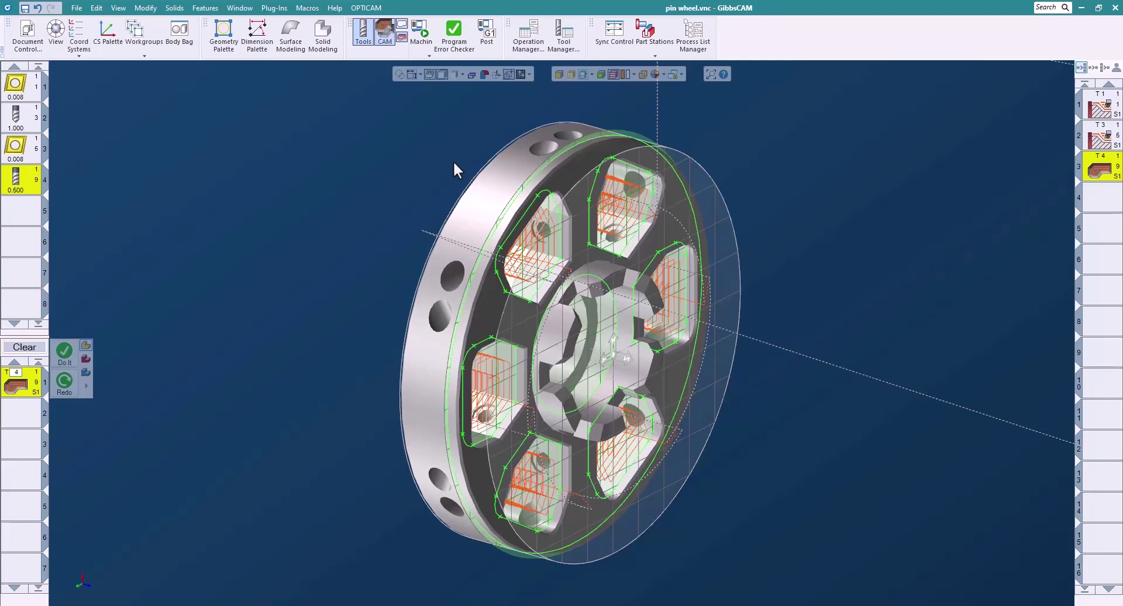
# Step: Play the operations in Op Sim on shaded stock at a reduced simulation speed
pyautogui.click(427, 56)
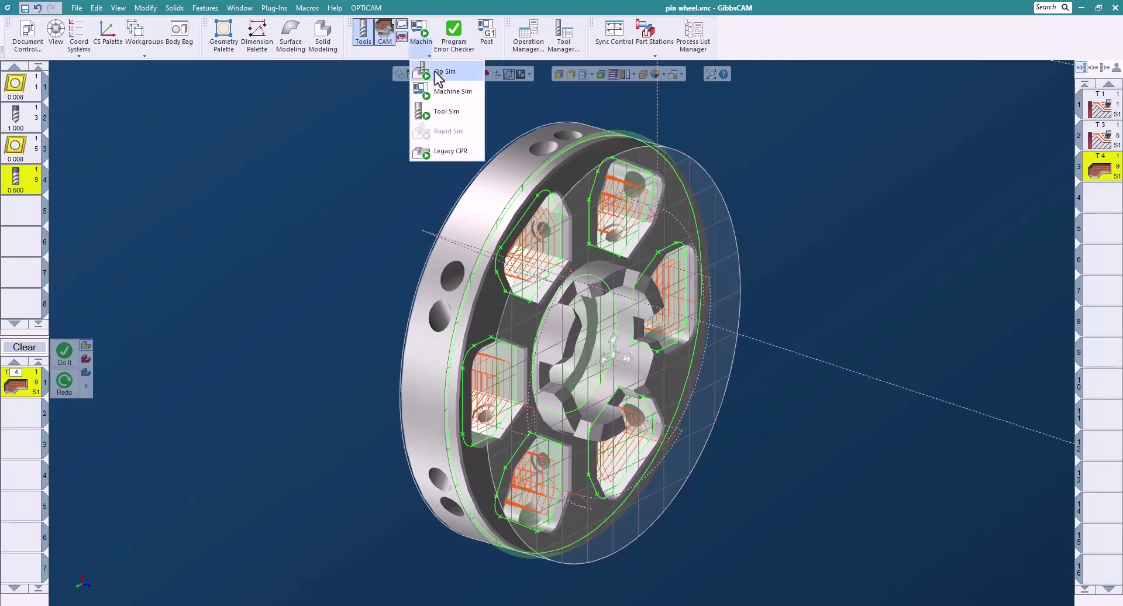
pyautogui.click(433, 70)
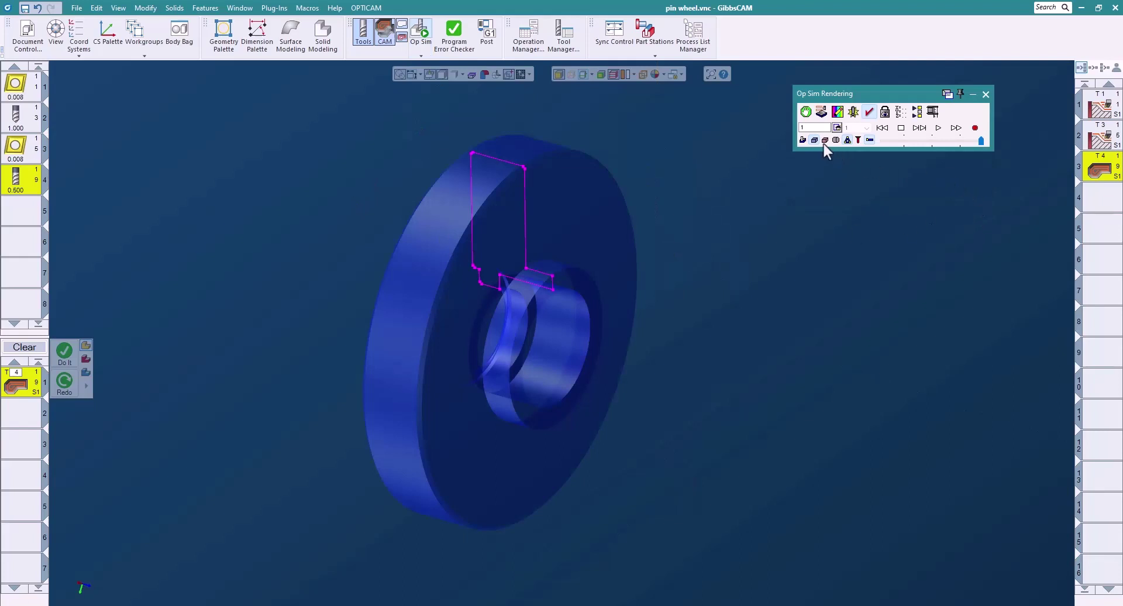
pyautogui.click(814, 140)
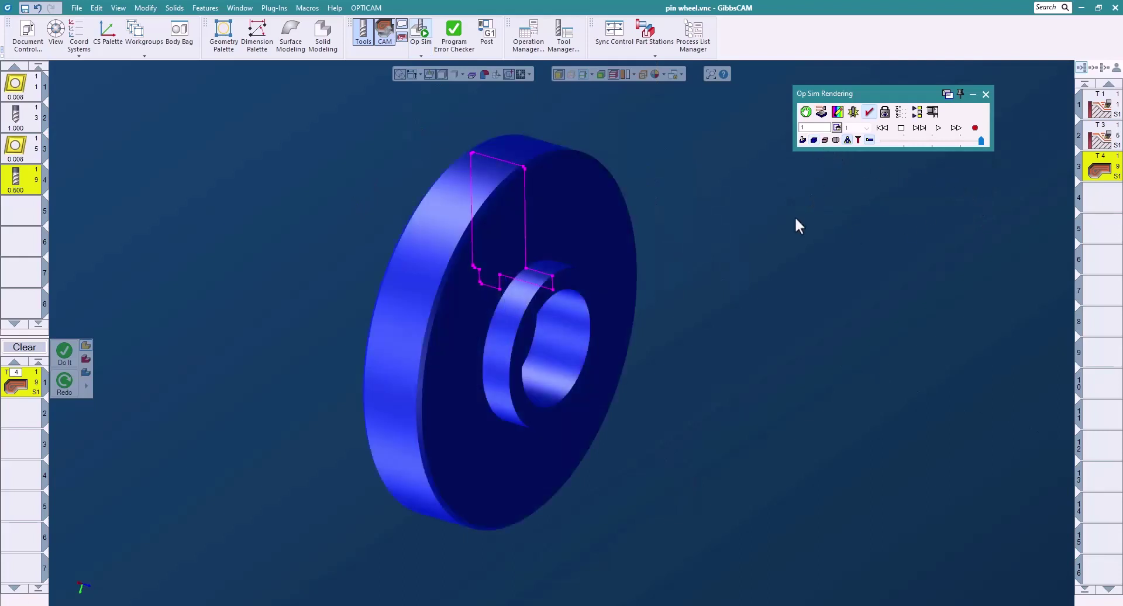
pyautogui.moveTo(980, 140); pyautogui.dragTo(932, 140)
pyautogui.click(936, 129)
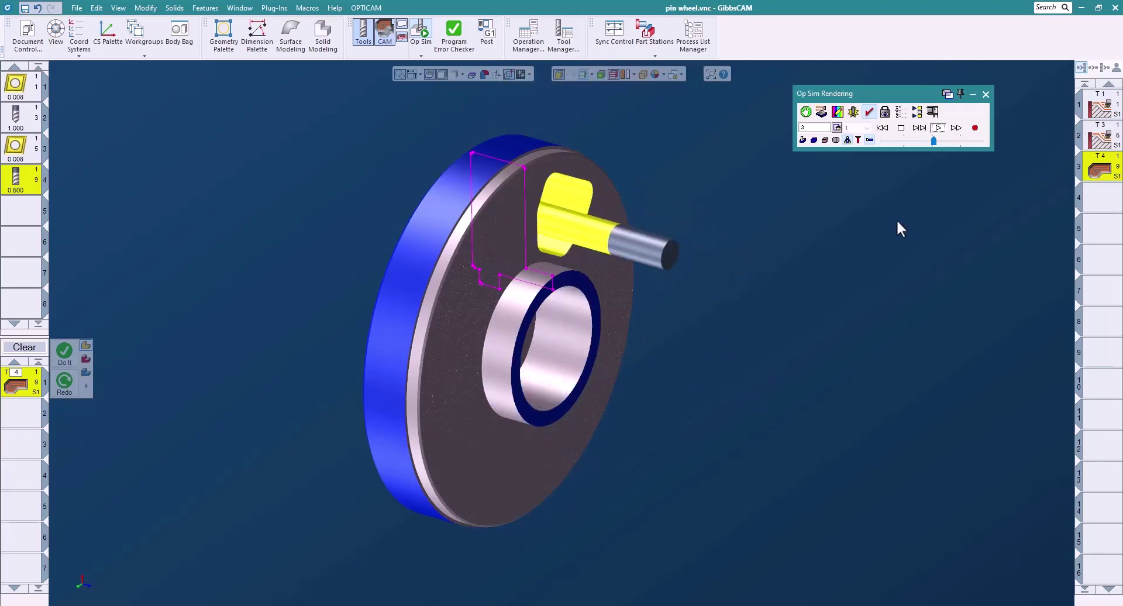
# Step: Exit Op Sim and hide the green geometry outlines, leaving only the roughing toolpaths visible
pyautogui.click(985, 94)
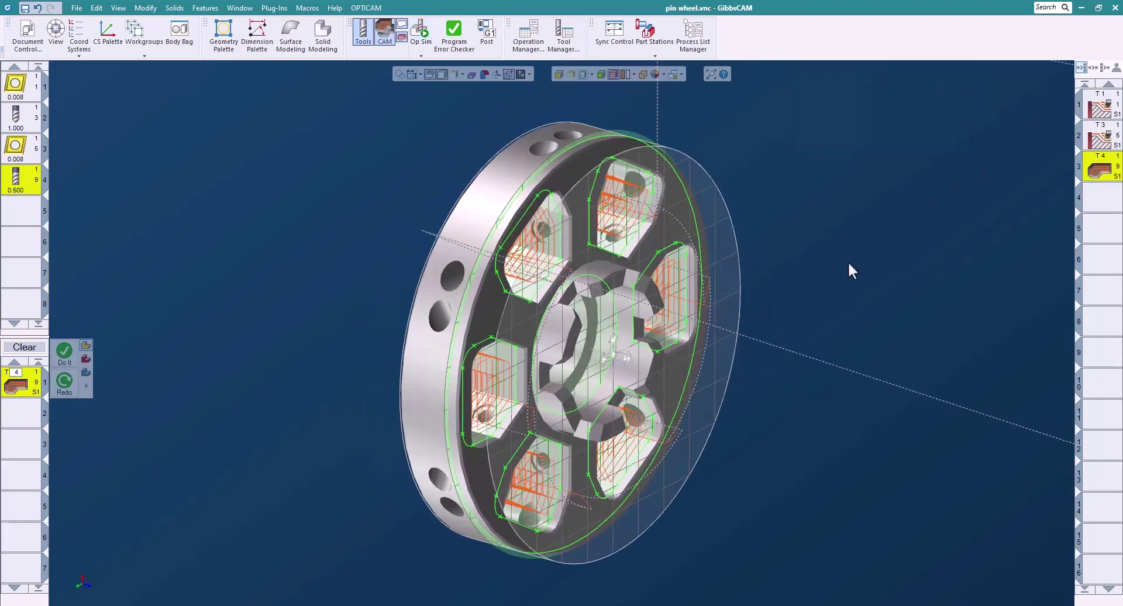
pyautogui.scroll(-1, 741, 238)
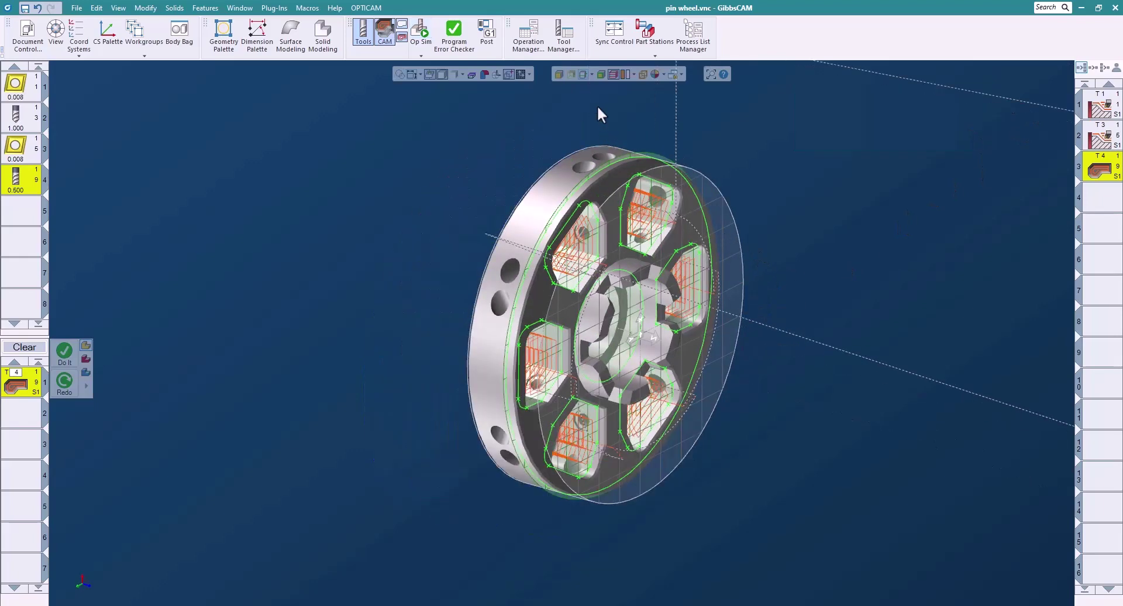
pyautogui.click(583, 76)
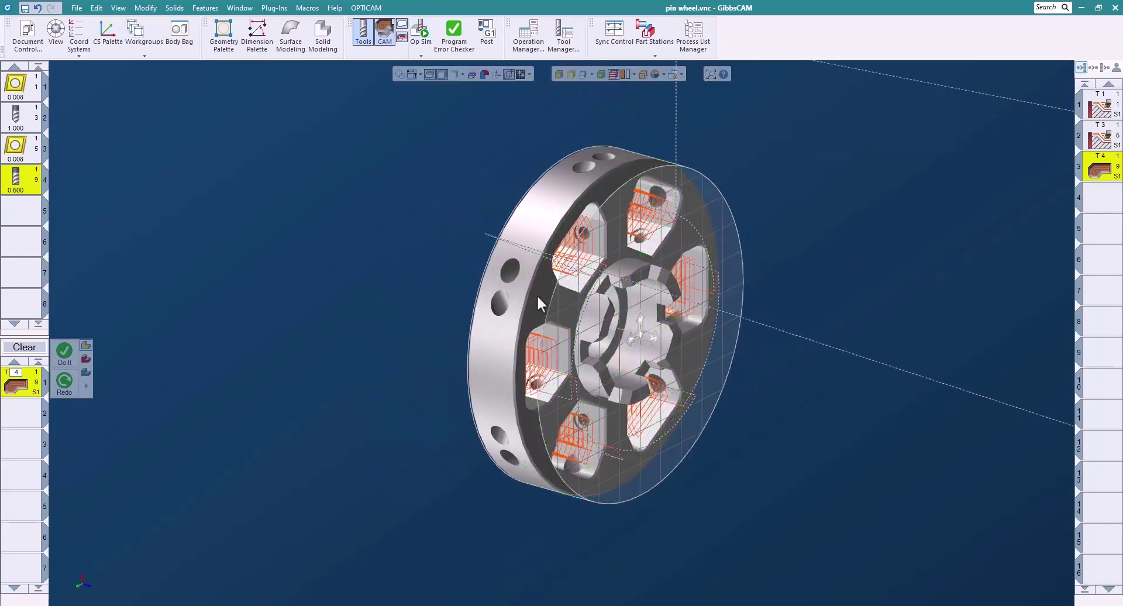
pyautogui.scroll(-2, 442, 276)
pyautogui.scroll(2, 442, 276)
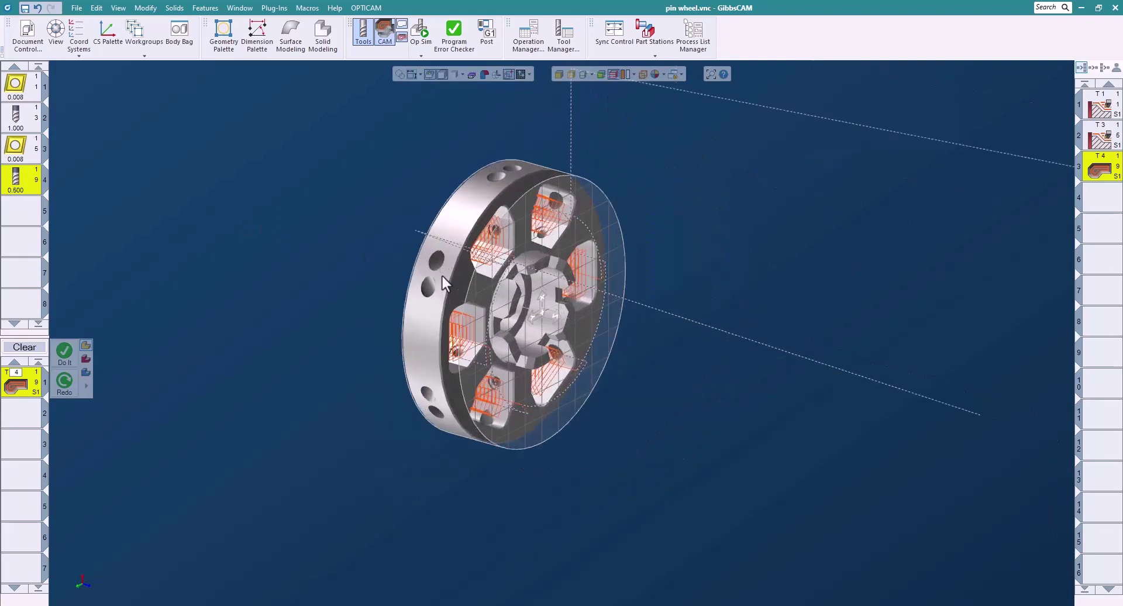